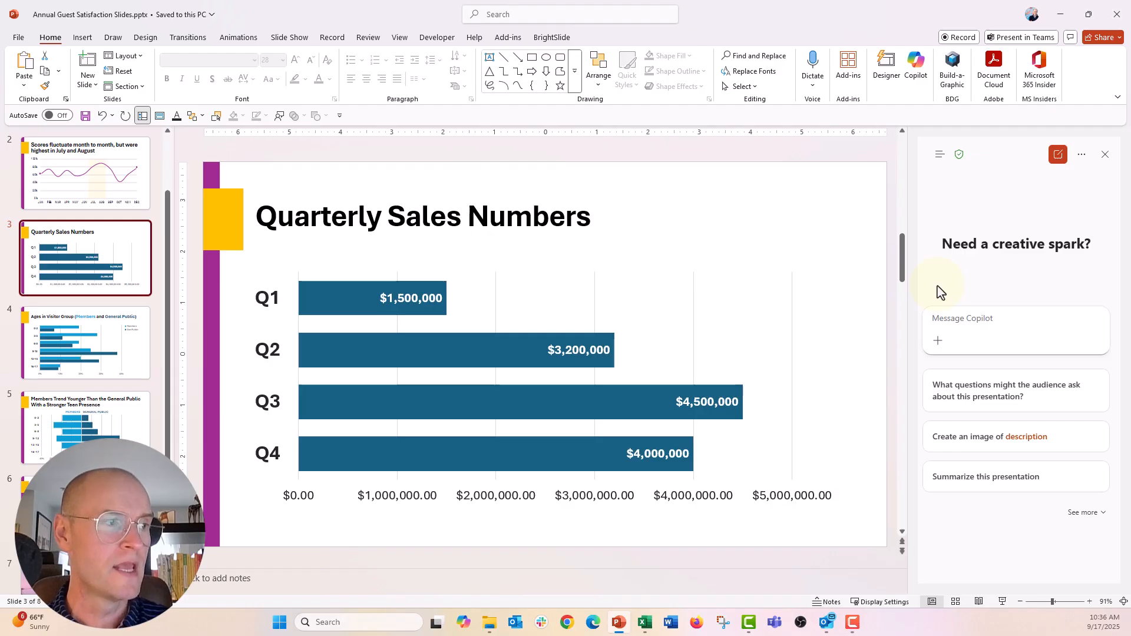
# - Ask Copilot: "Give me the custom number format for my x-axis so values read like "$1.5M""
pyautogui.write('Give me the cu')
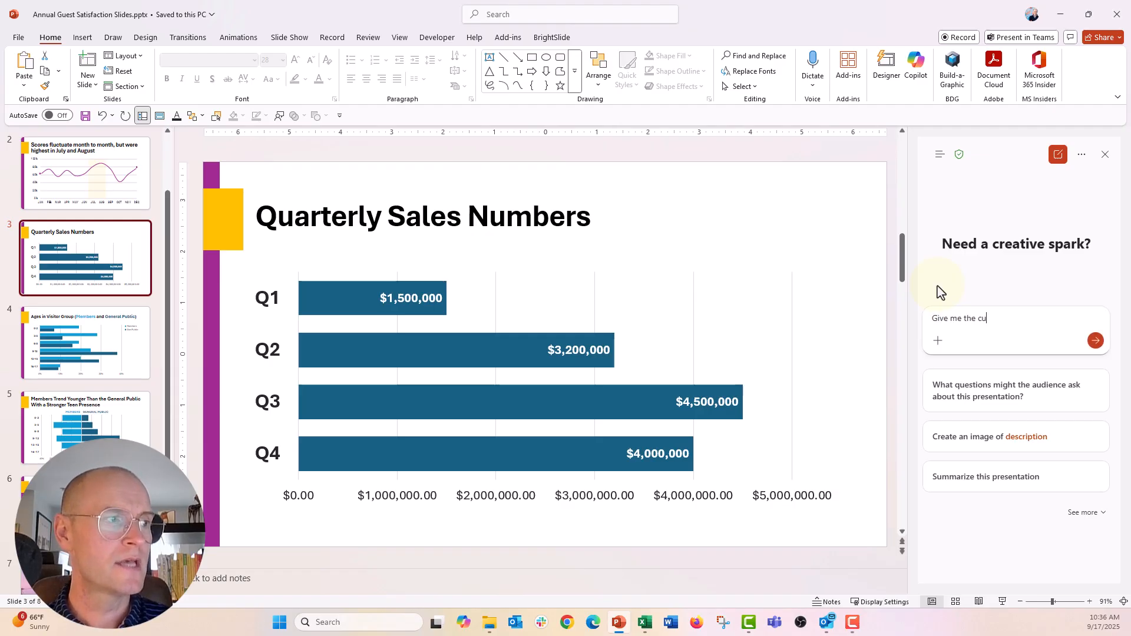
pyautogui.write('stom number form')
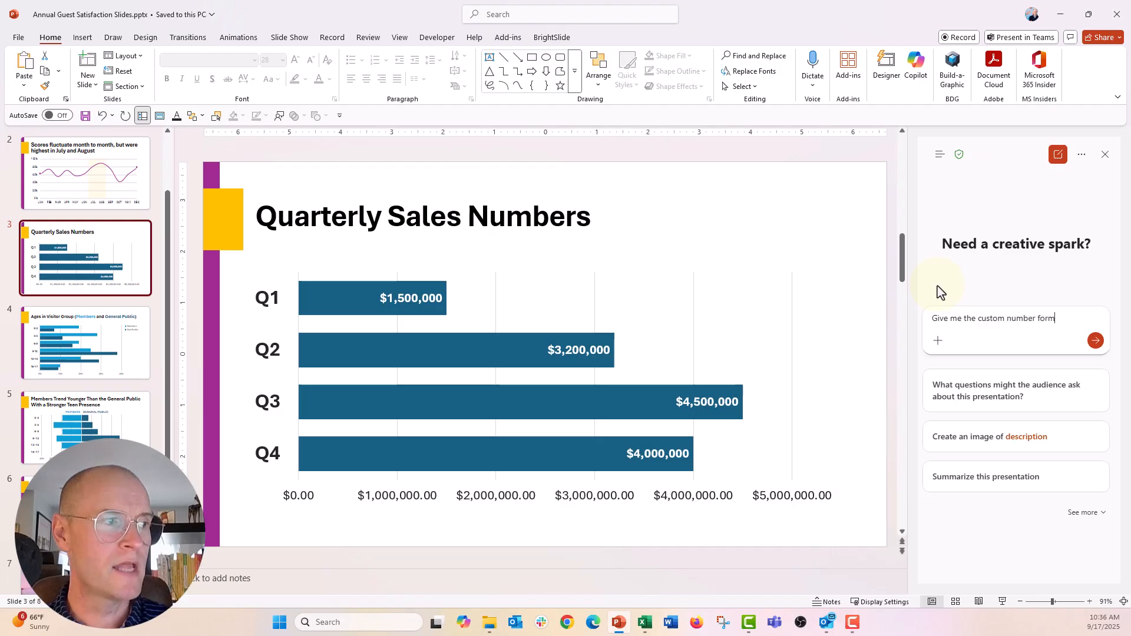
pyautogui.write('at for my x-axis')
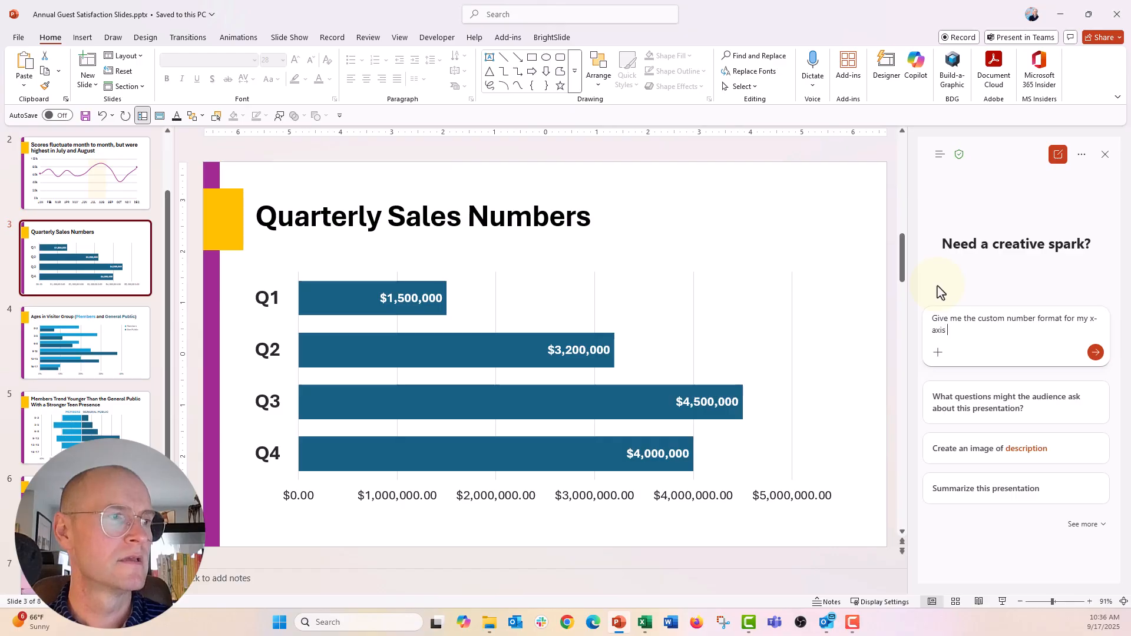
pyautogui.write(' so values read ')
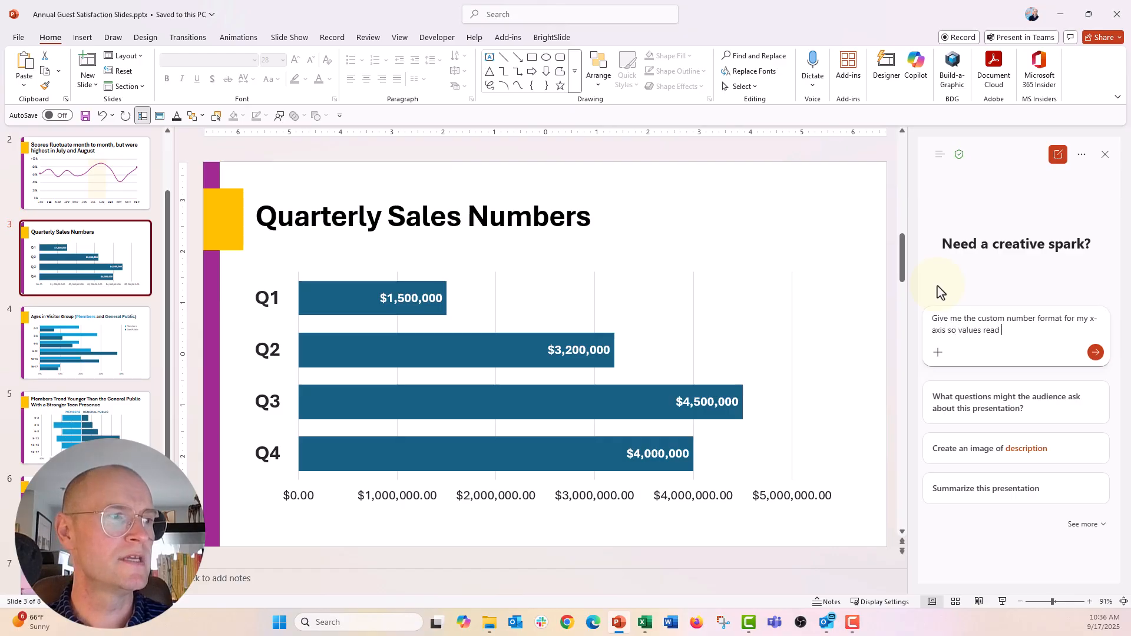
pyautogui.write('like "')
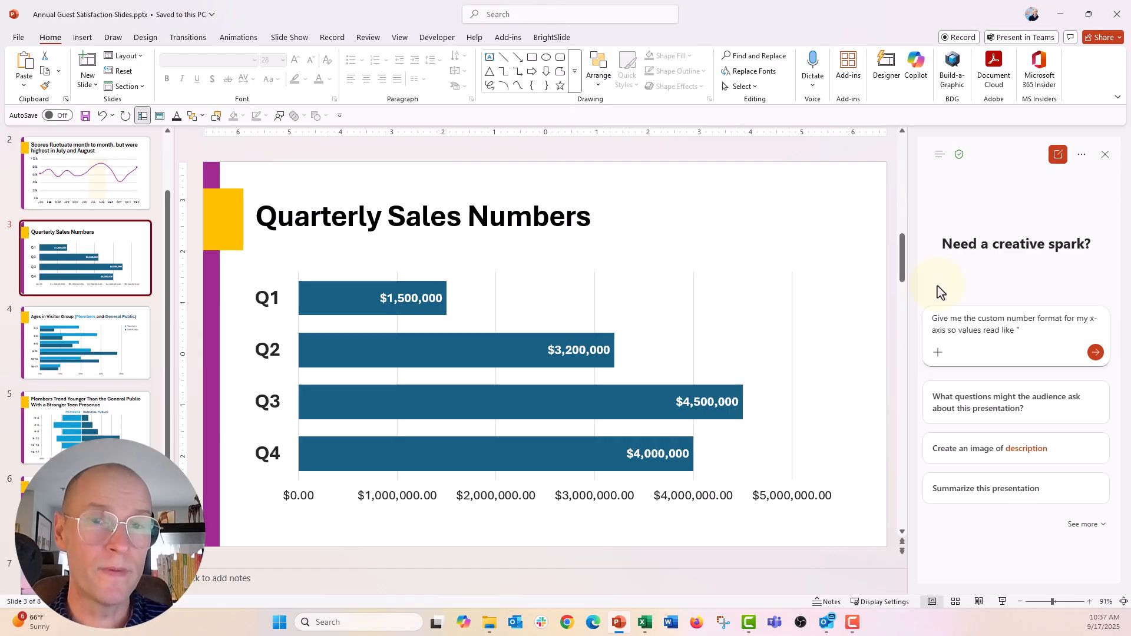
pyautogui.write('$1')
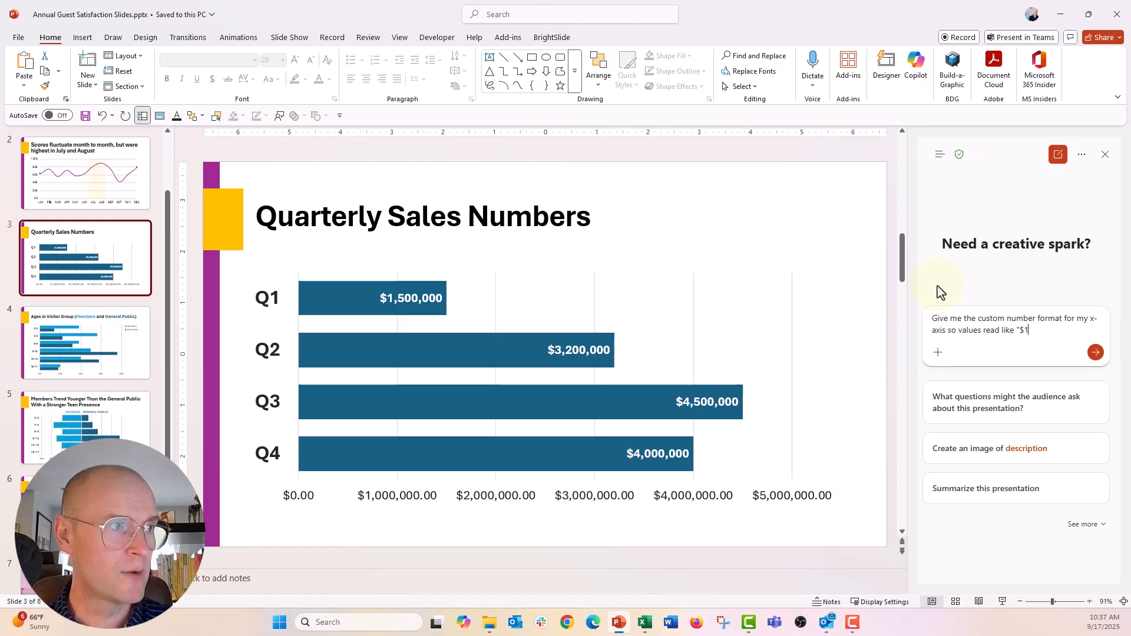
pyautogui.write('.5M"')
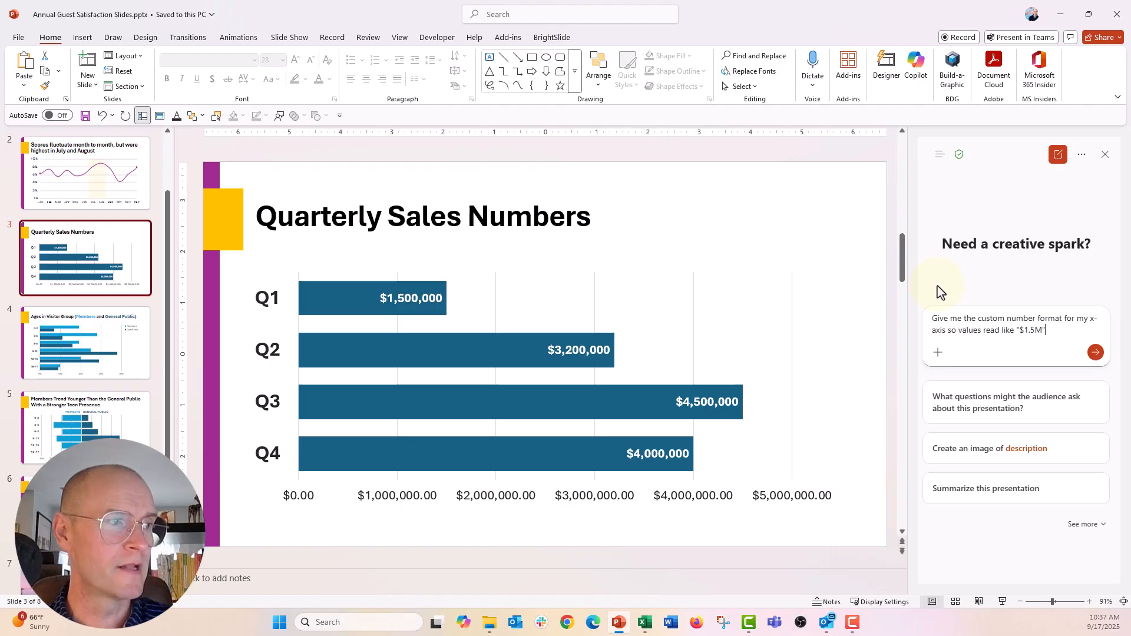
pyautogui.press('Return')
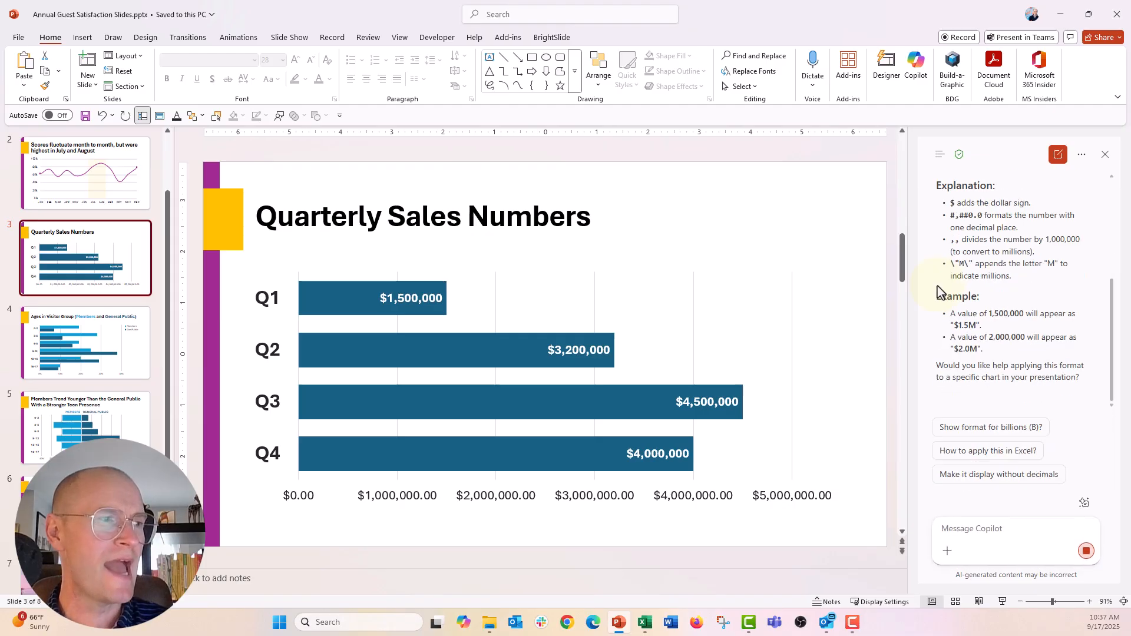
# - Copy the custom number format code $#,##0.0,,\"M\" from Copilot's answer
pyautogui.scroll(2, 995, 339)
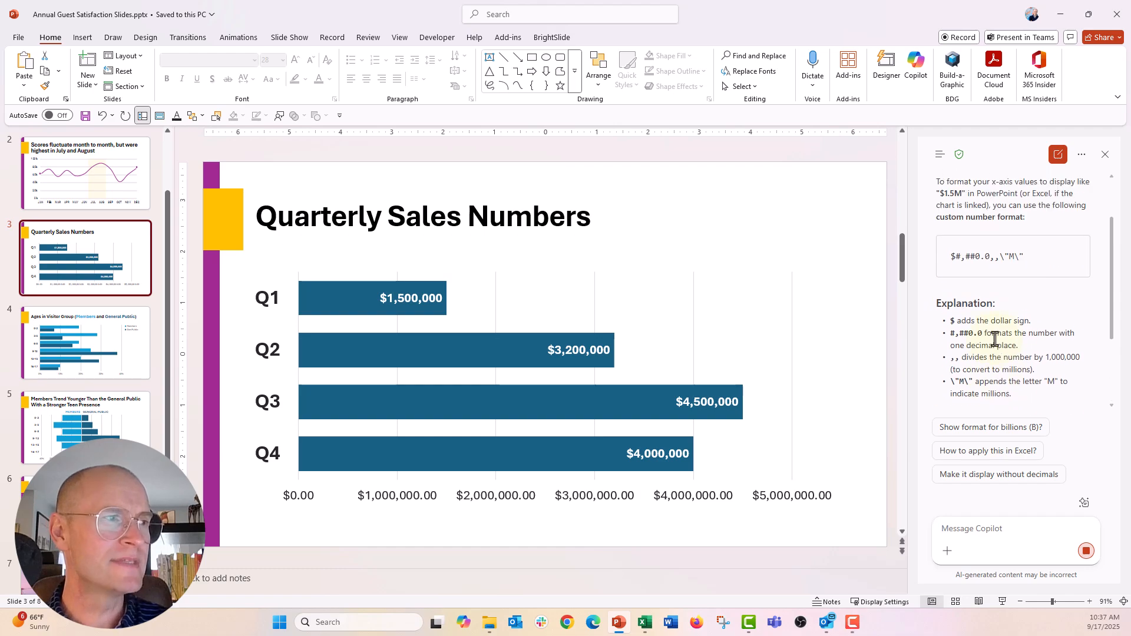
pyautogui.scroll(2, 1005, 305)
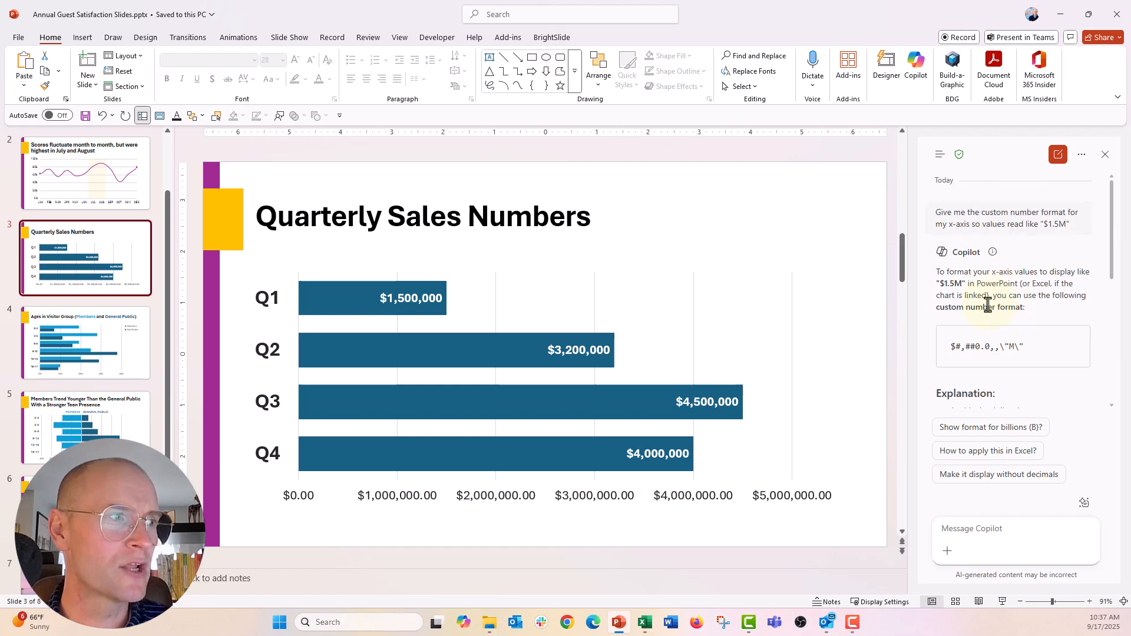
pyautogui.scroll(-1, 991, 308)
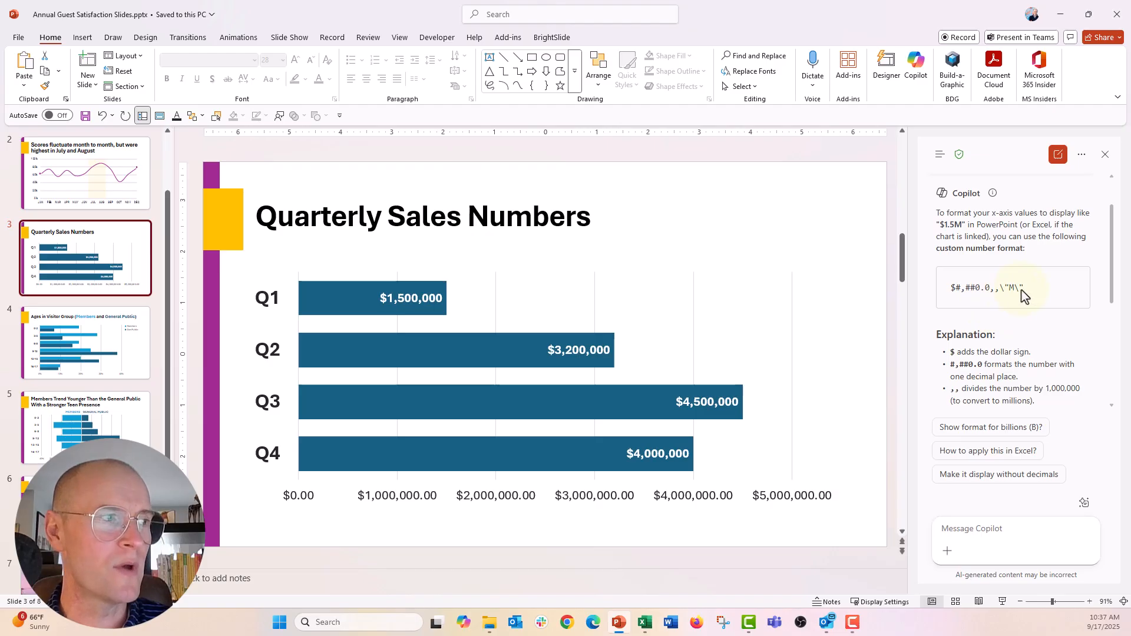
pyautogui.moveTo(1025, 288); pyautogui.dragTo(952, 296)
pyautogui.hotkey('ctrl', 'c')
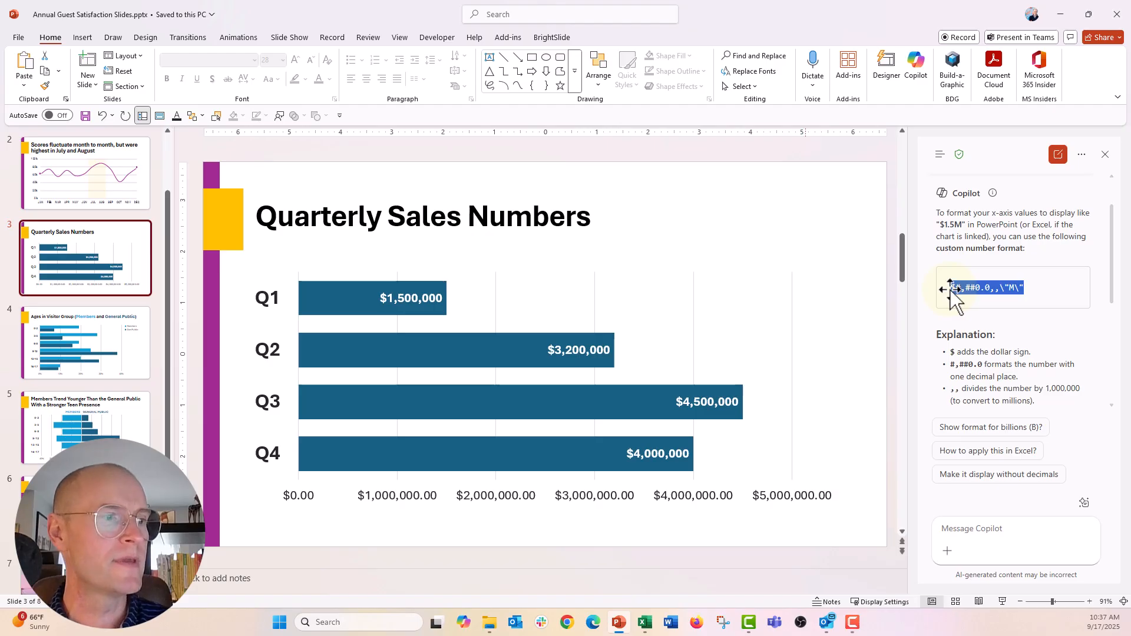
# - Open the number formatting of the bar chart's horizontal value axis and set its category to Custom
pyautogui.click(765, 499)
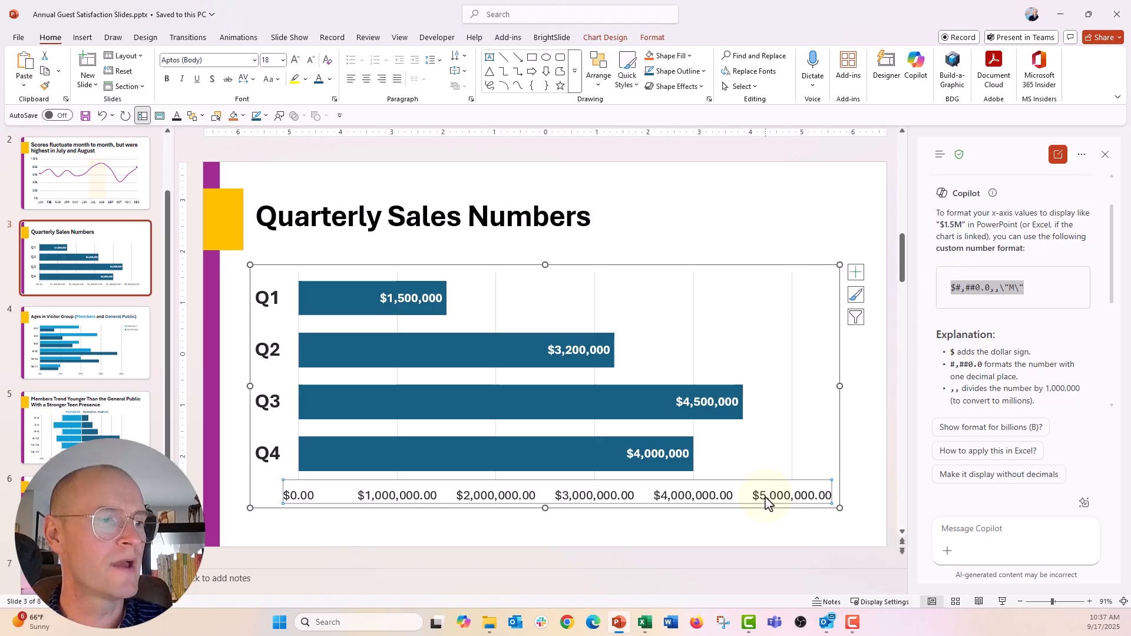
pyautogui.rightClick(766, 500)
pyautogui.click(779, 475)
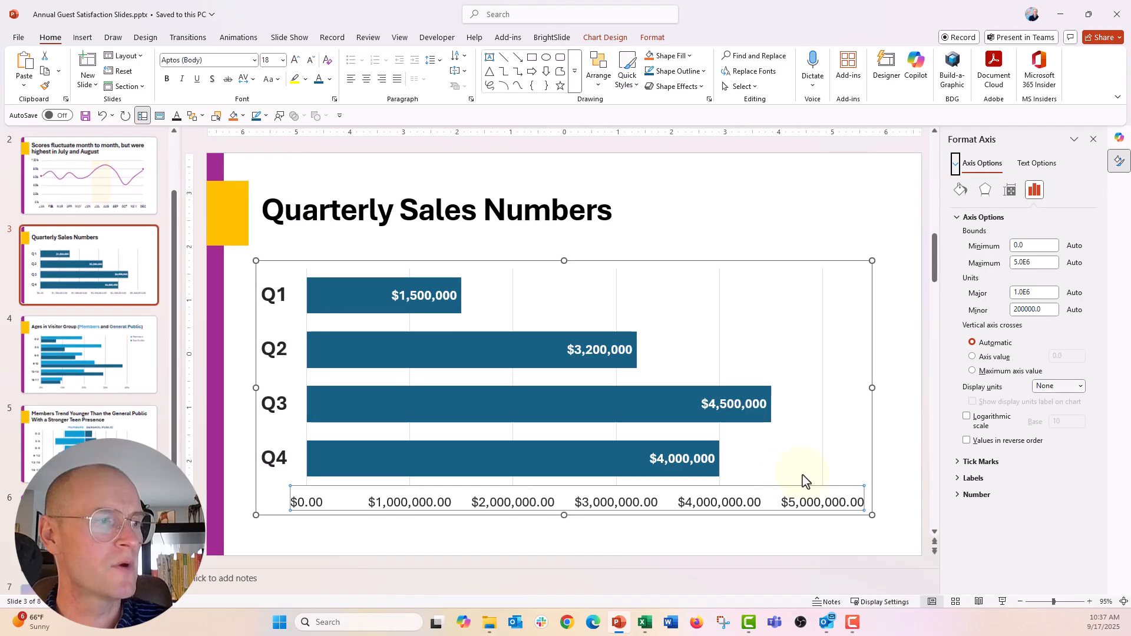
pyautogui.click(957, 495)
pyautogui.scroll(-3, 954, 496)
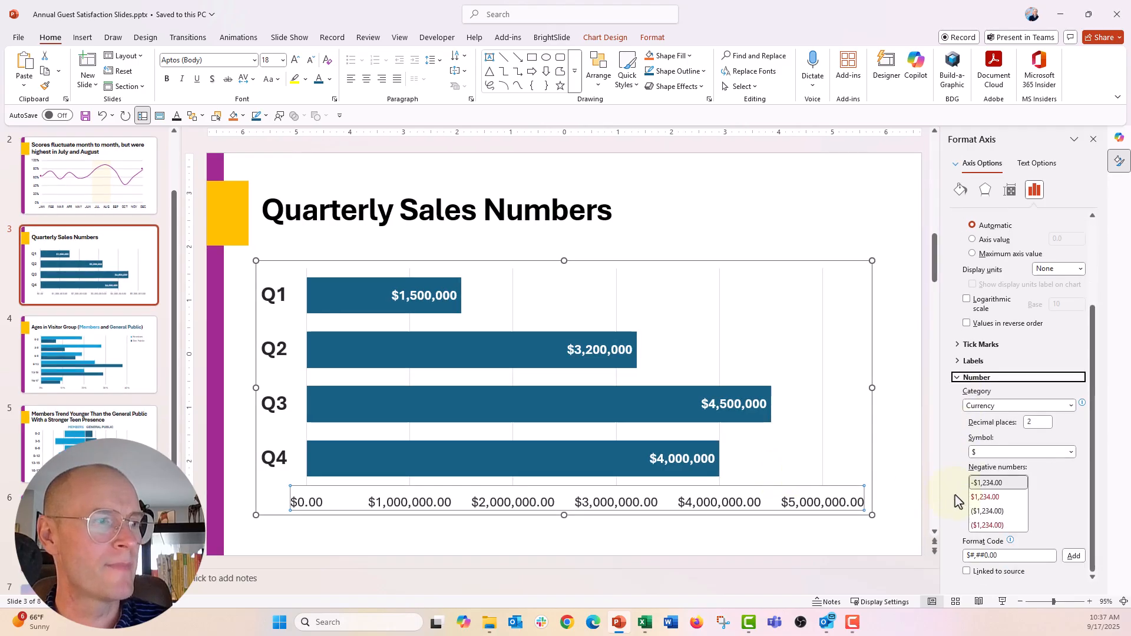
pyautogui.click(1072, 456)
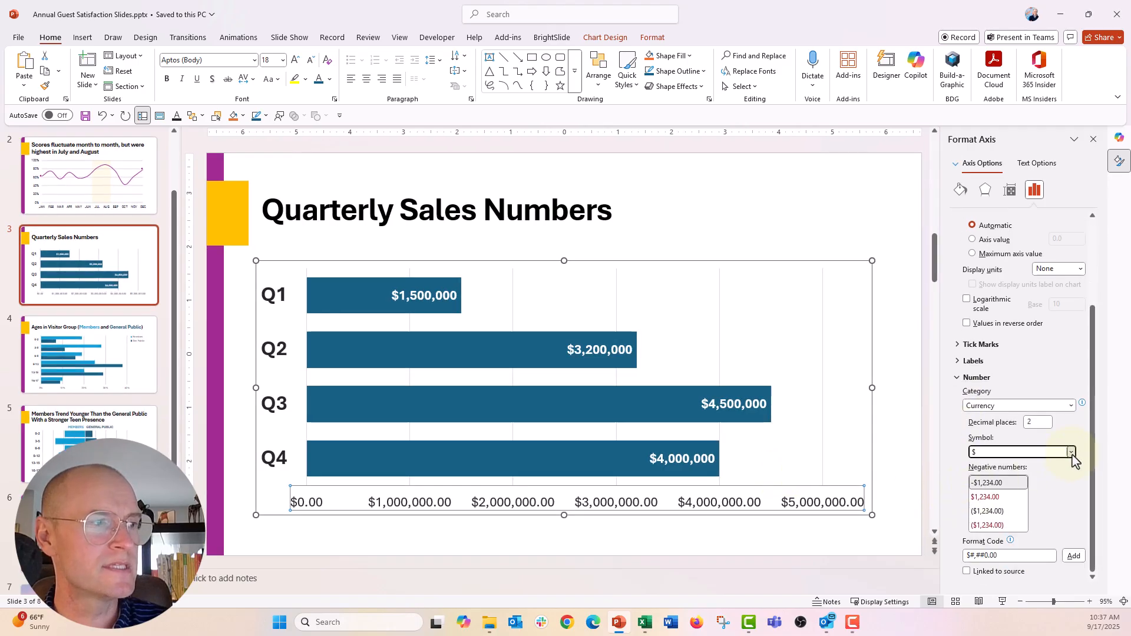
pyautogui.click(1065, 475)
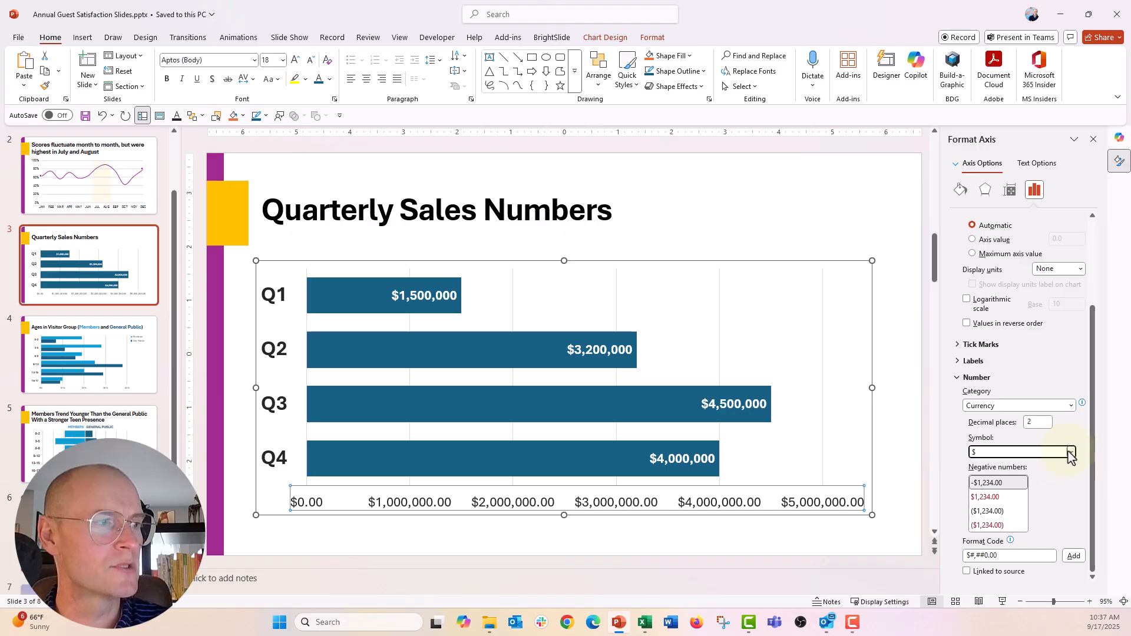
pyautogui.click(1071, 405)
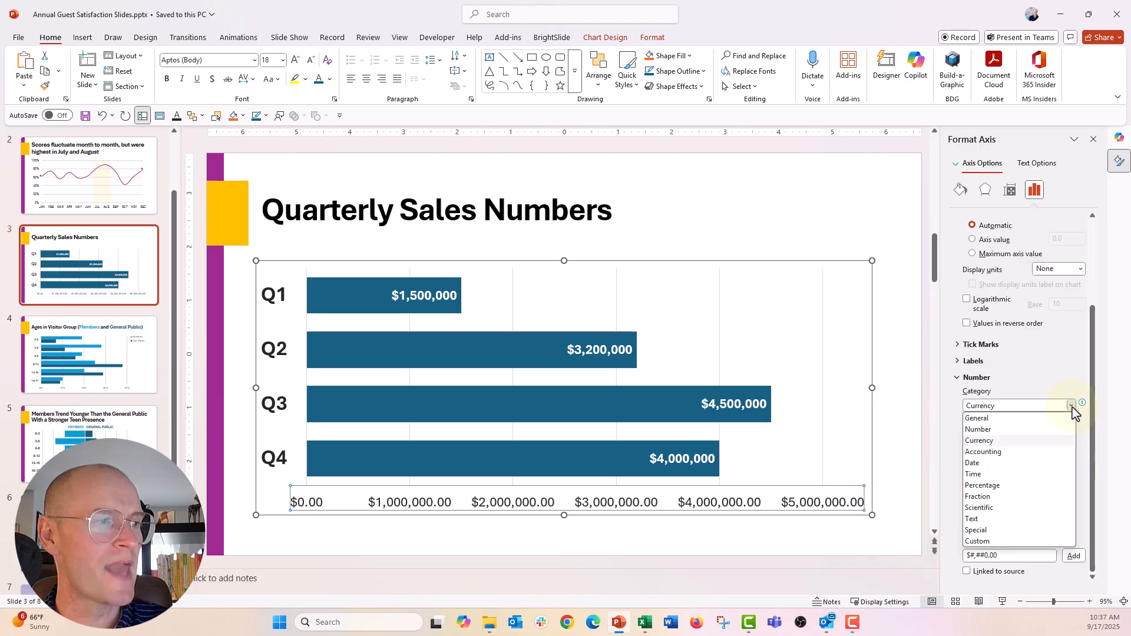
pyautogui.click(1004, 541)
# - Try to add the copied code $#,##0.0,,\"M\" as the axis's custom number format
pyautogui.moveTo(995, 560); pyautogui.dragTo(958, 560)
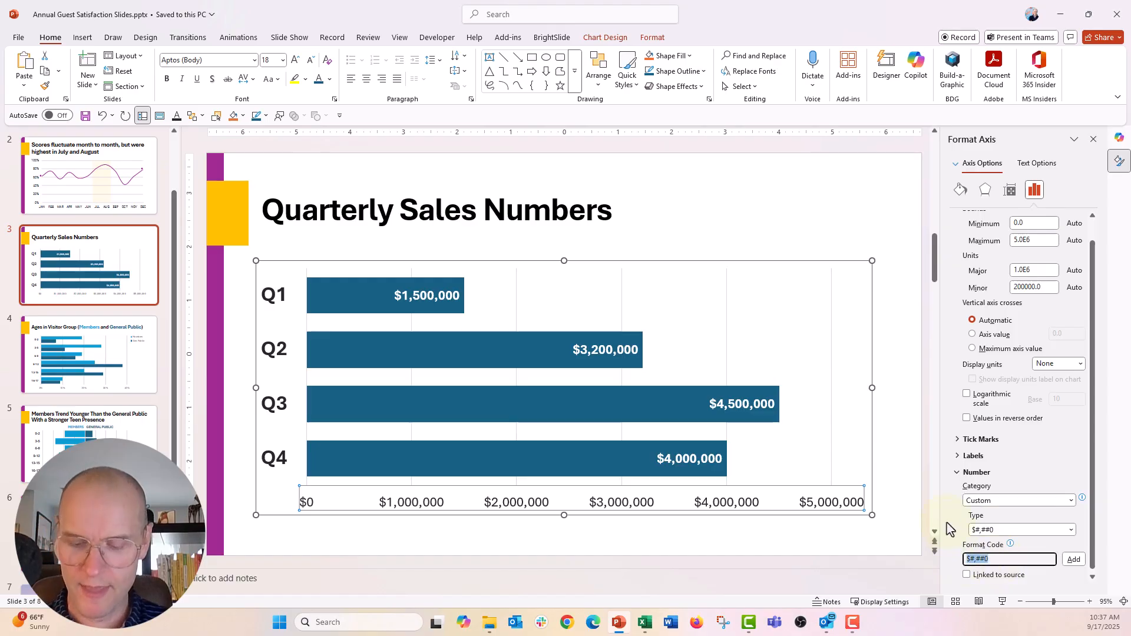
pyautogui.hotkey('ctrl', 'v')
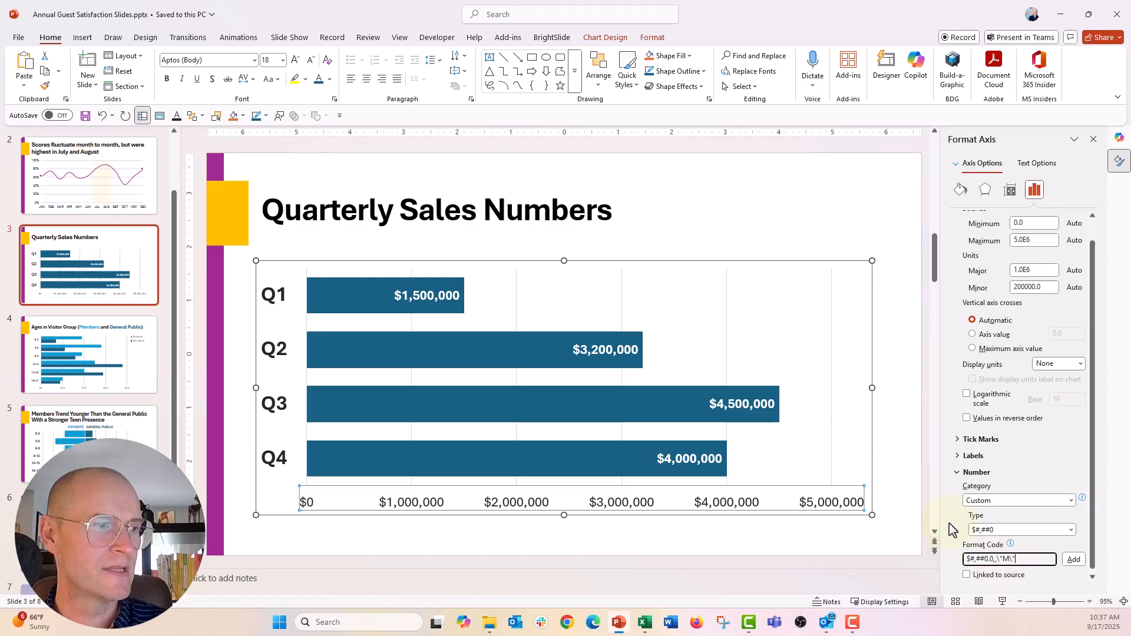
pyautogui.click(1074, 559)
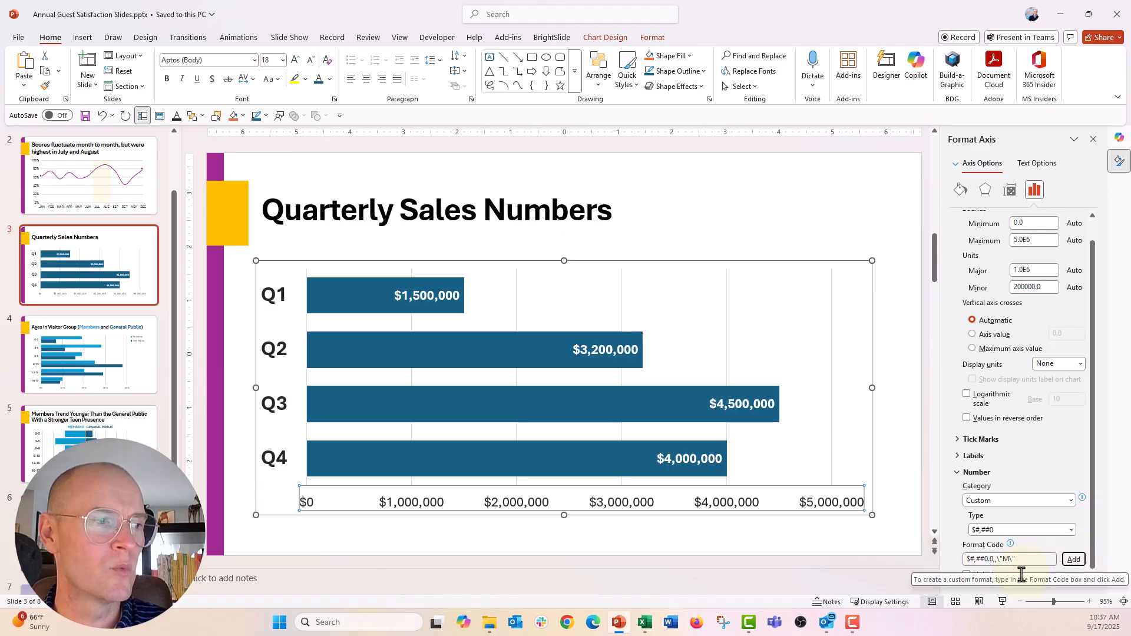
pyautogui.scroll(-1, 1020, 501)
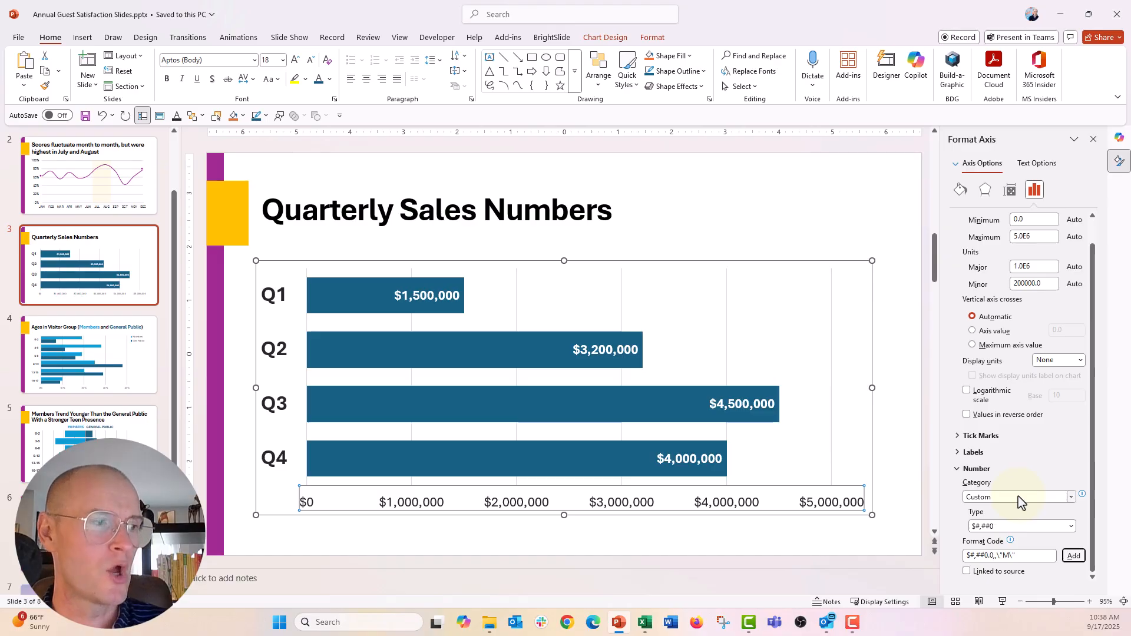
# - Return to Copilot and send the follow-up "that format isn't working, can you give me an alternative"
pyautogui.click(915, 69)
pyautogui.click(939, 530)
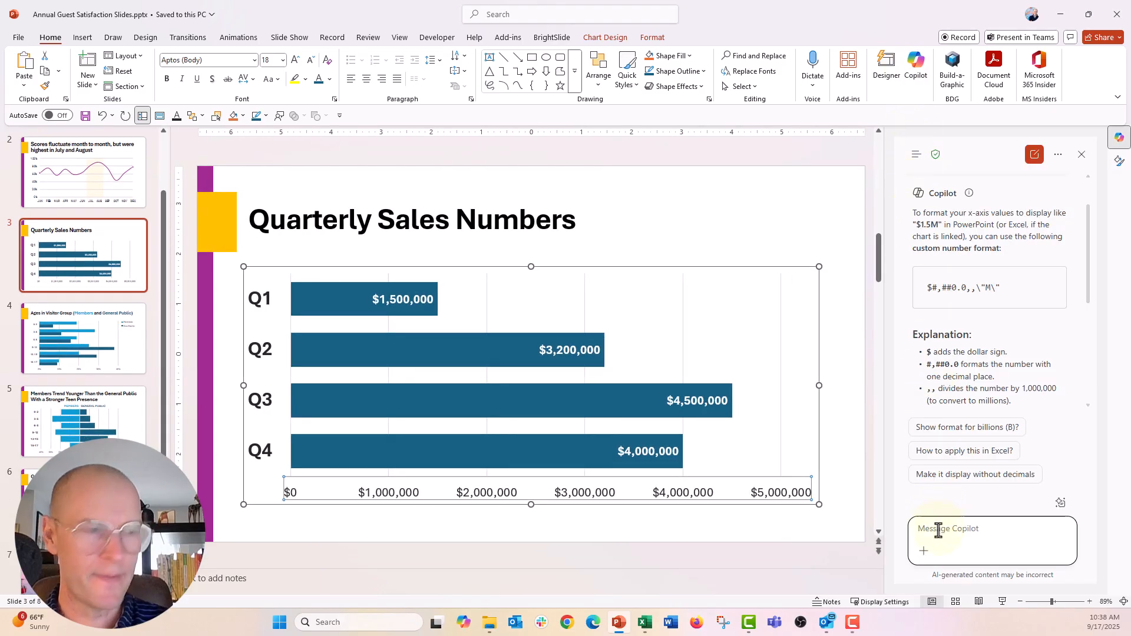
pyautogui.write('that format')
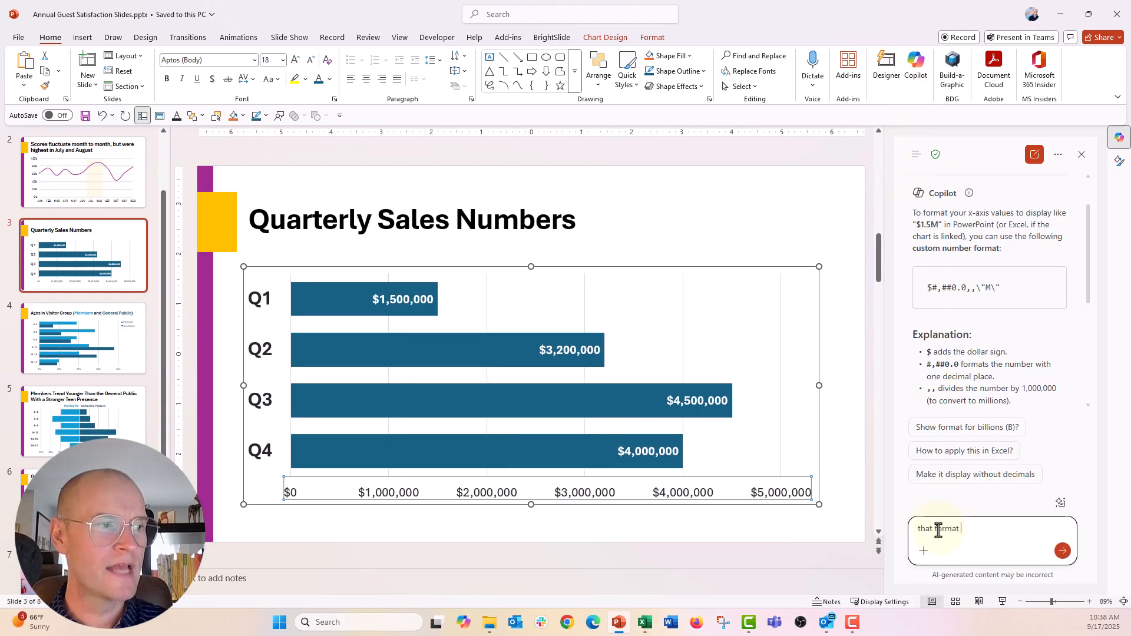
pyautogui.write(' s')
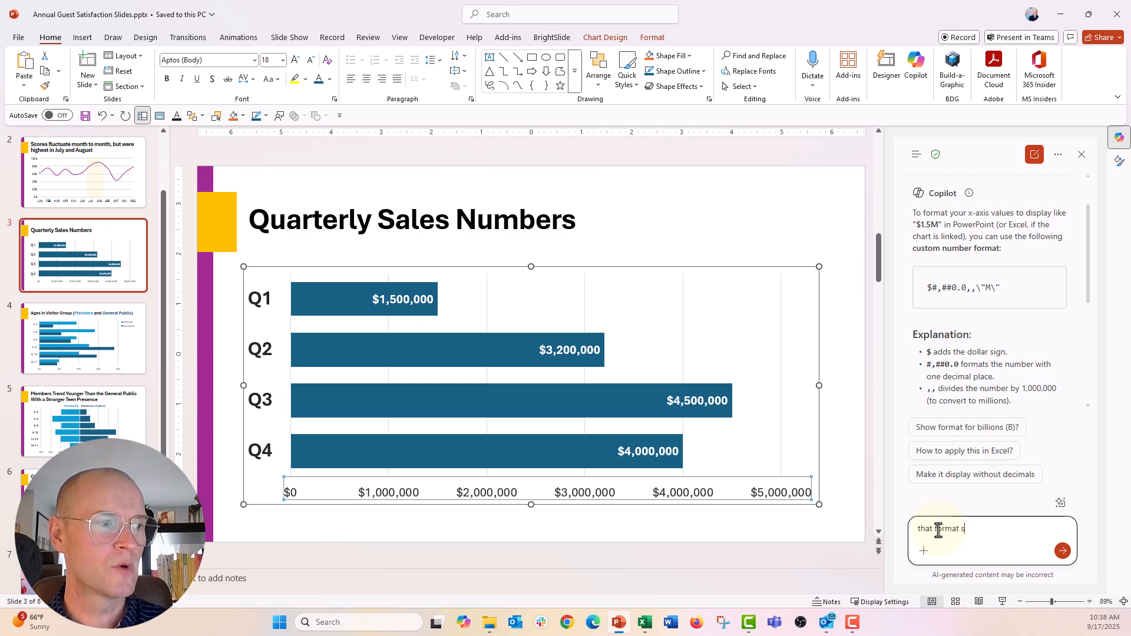
pyautogui.press('BackSpace')
pyautogui.write("isn't work")
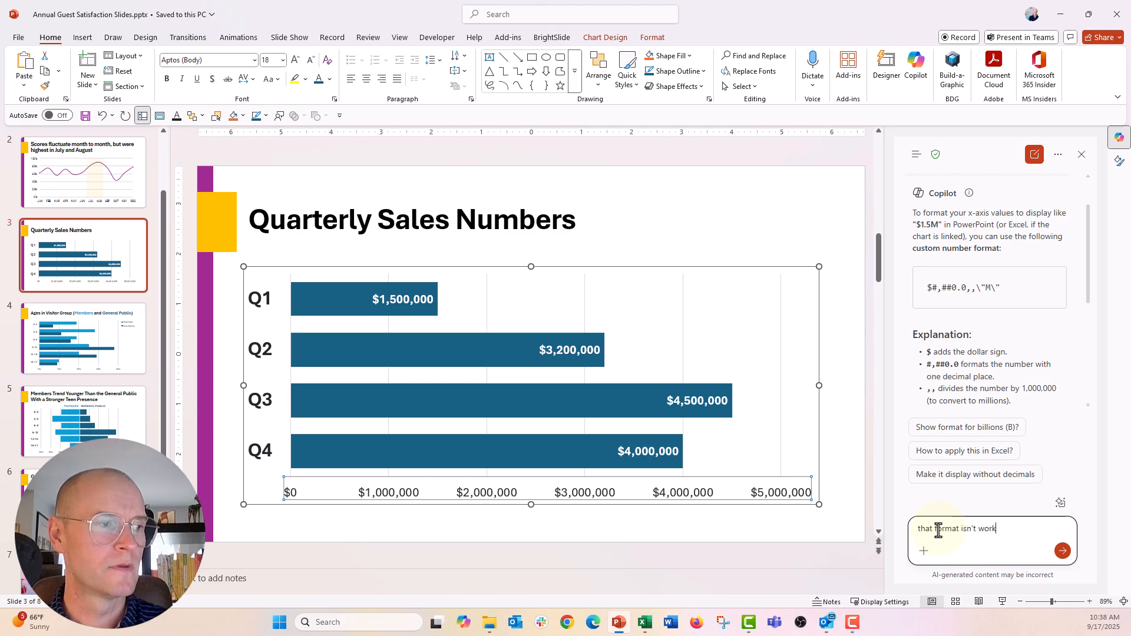
pyautogui.write('ing, can you give me')
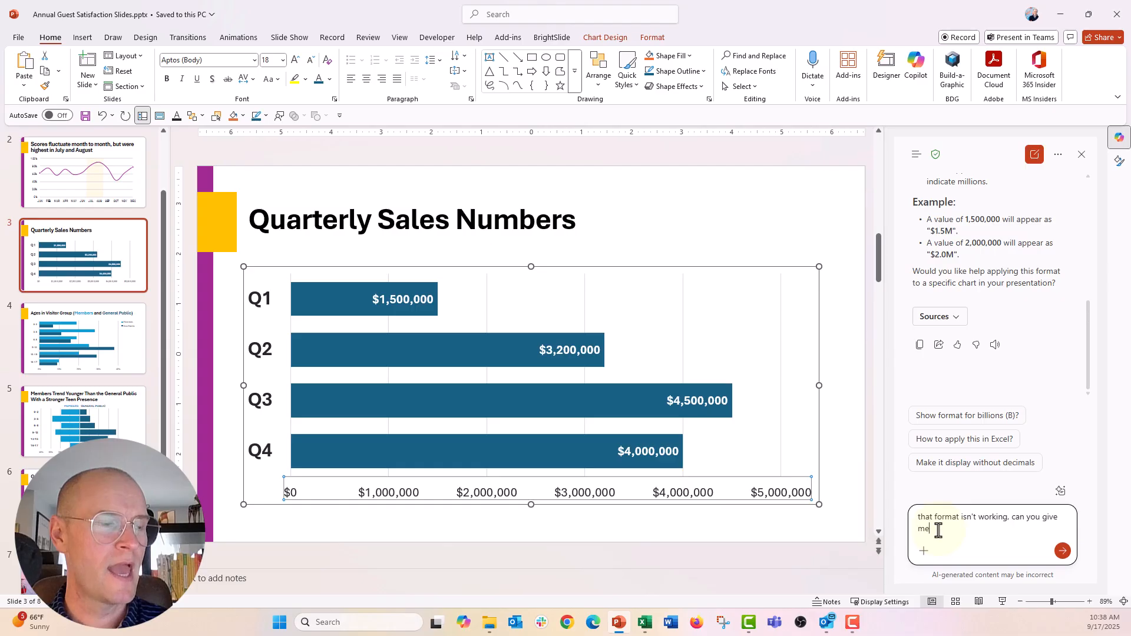
pyautogui.write(' an alternative')
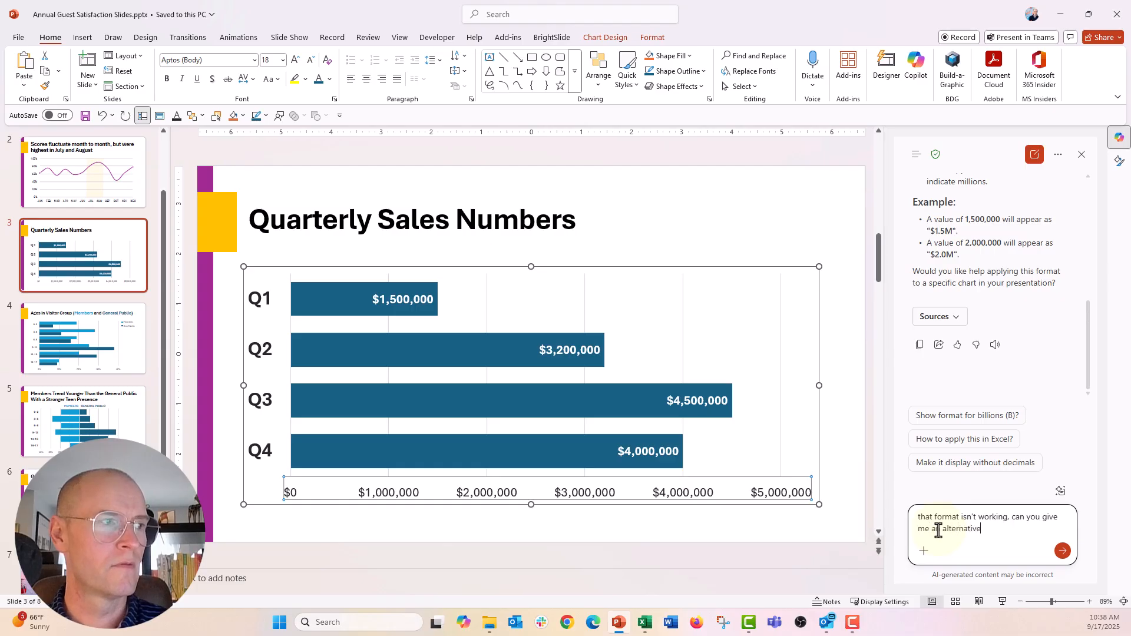
pyautogui.press('Return')
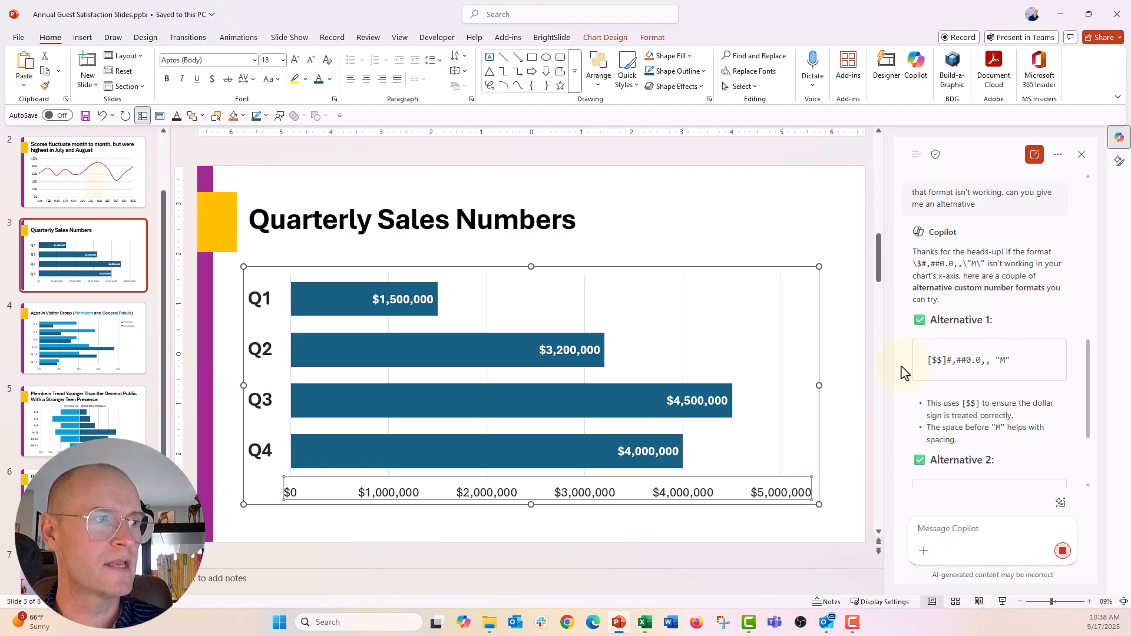
# - Examine the alternative custom number formats in Copilot's reply and compare their explanations
pyautogui.tripleClick(952, 361)
pyautogui.scroll(10, 952, 361)
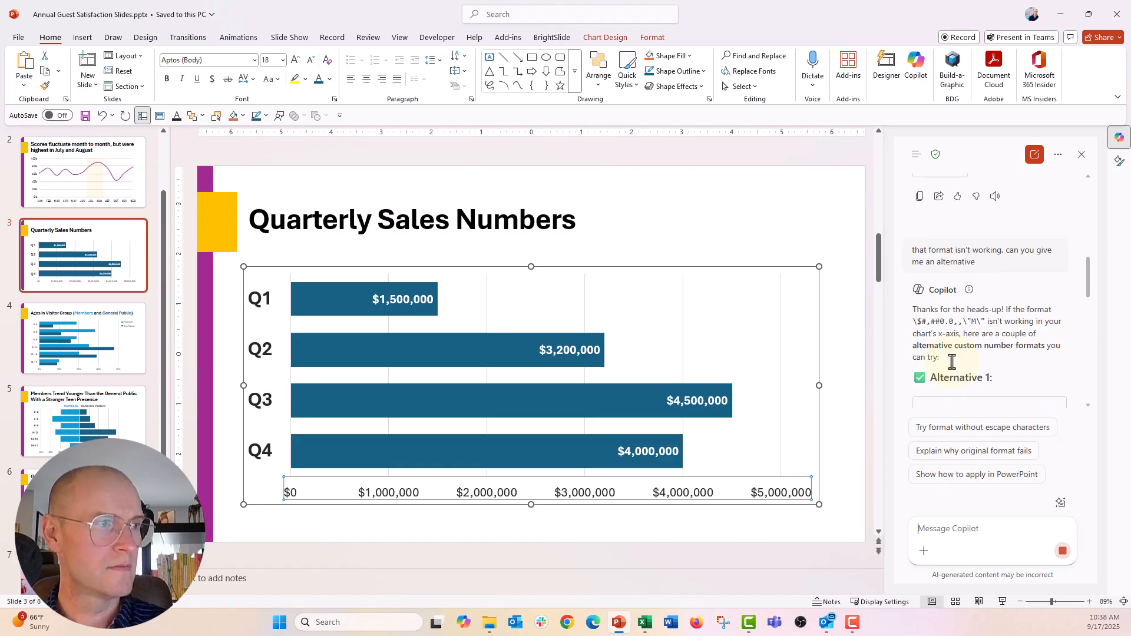
pyautogui.scroll(-5, 953, 365)
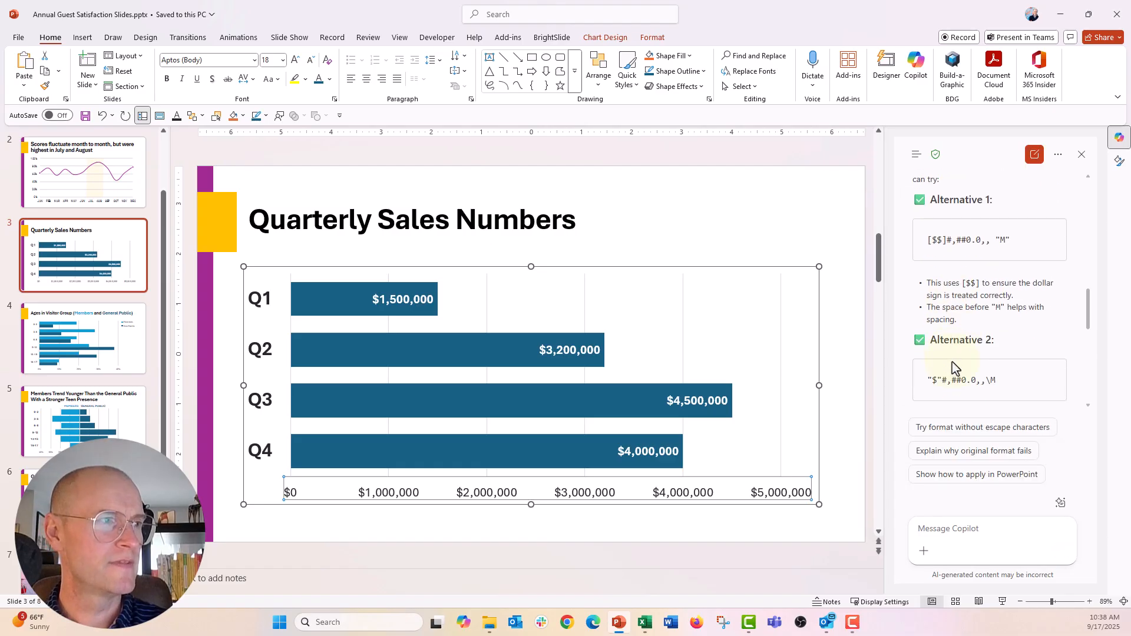
pyautogui.scroll(-2, 937, 331)
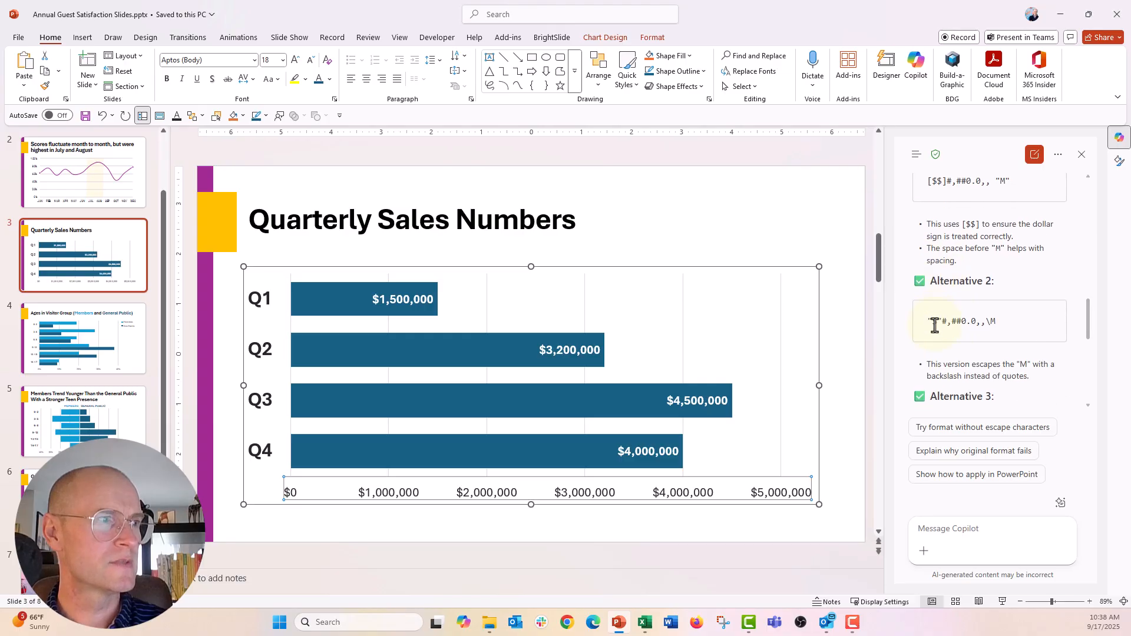
pyautogui.scroll(1, 935, 325)
pyautogui.scroll(-2, 935, 324)
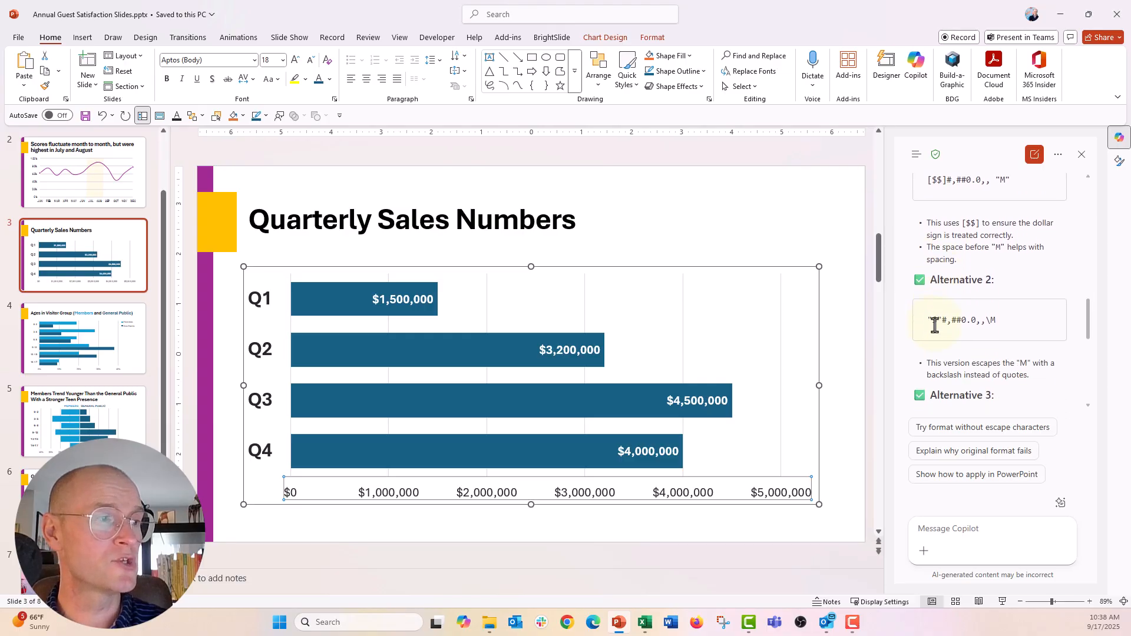
pyautogui.scroll(1, 937, 328)
pyautogui.scroll(1, 937, 329)
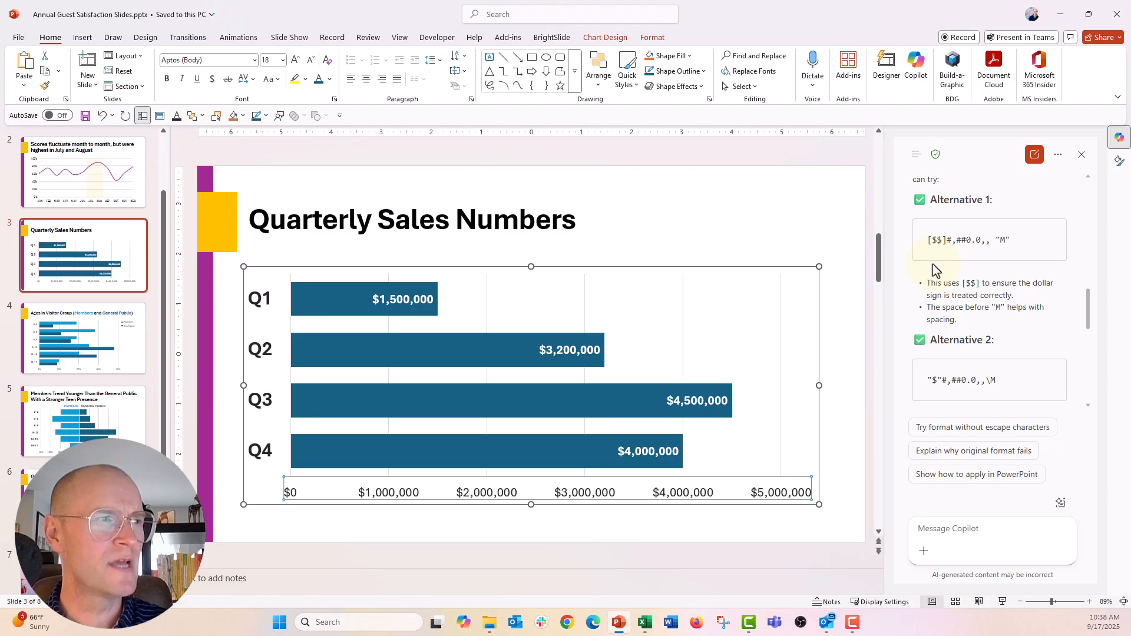
pyautogui.scroll(-1, 932, 264)
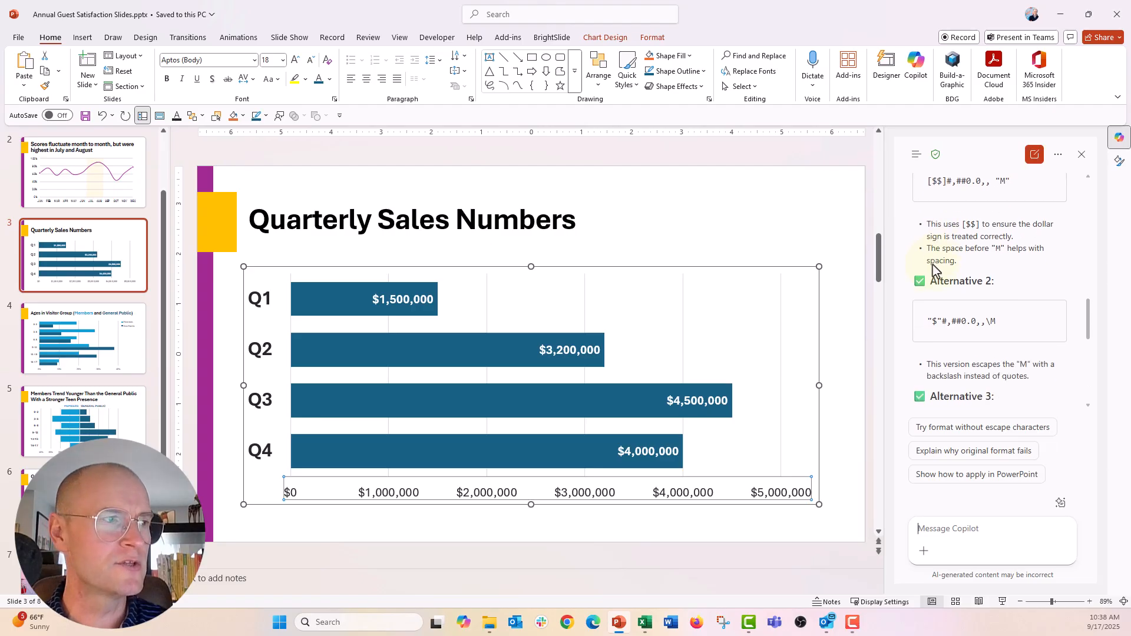
# - Review the alternative codes in Copilot's reply and copy the Alternative 1 format code [$$]#,##0.0,, "M"
pyautogui.moveTo(926, 321); pyautogui.dragTo(1012, 324)
pyautogui.scroll(-2, 1012, 324)
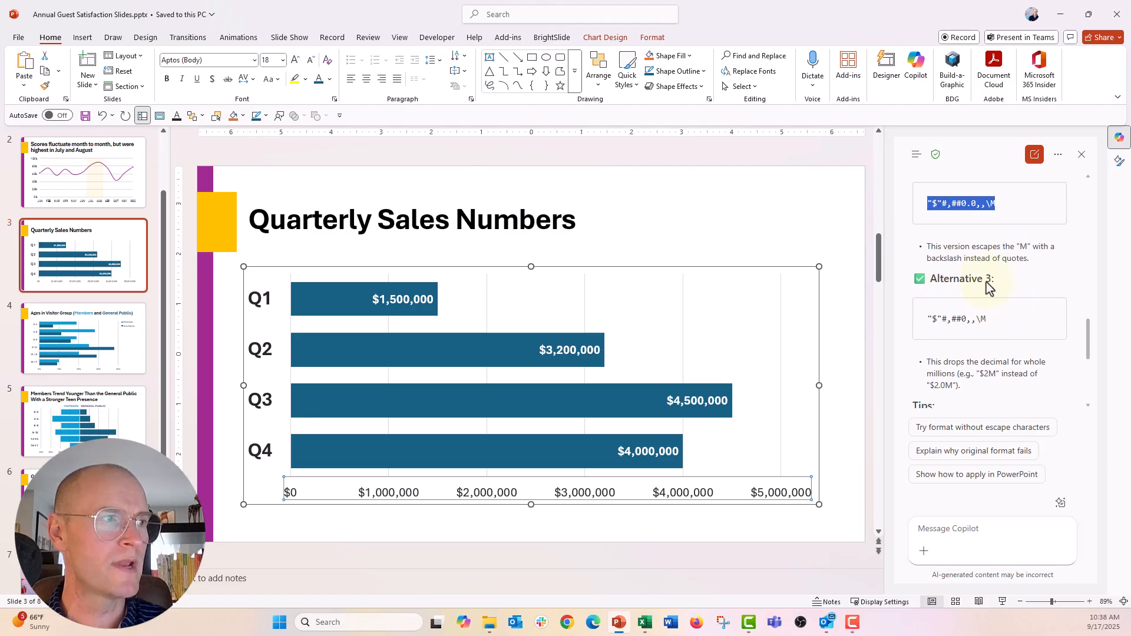
pyautogui.scroll(-1, 988, 284)
pyautogui.scroll(3, 987, 284)
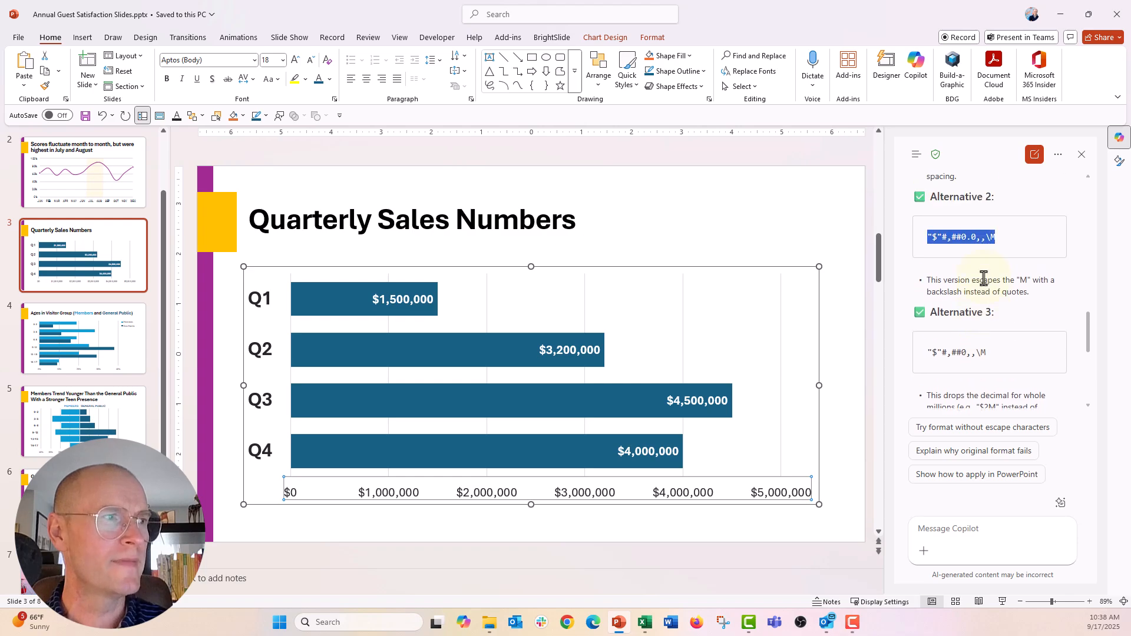
pyautogui.scroll(1, 988, 284)
pyautogui.moveTo(927, 239); pyautogui.dragTo(1036, 246)
pyautogui.hotkey('ctrl', 'c')
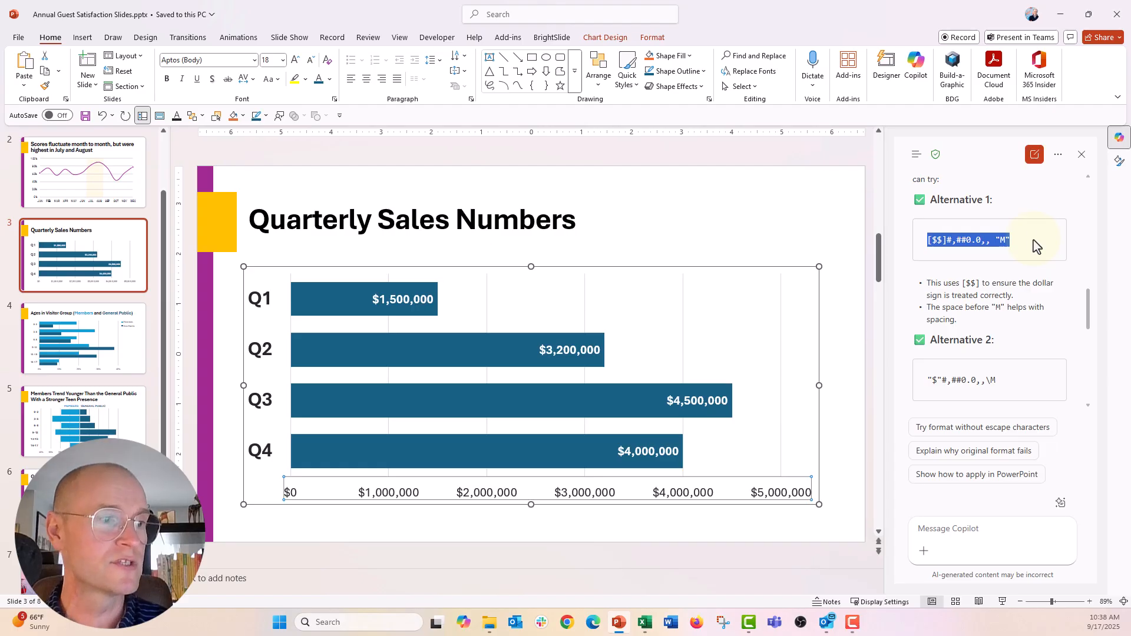
# - Replace the horizontal value axis's format code with the copied [$$]#,##0.0,, "M" and add it as the axis's number format
pyautogui.click(793, 496)
pyautogui.rightClick(792, 488)
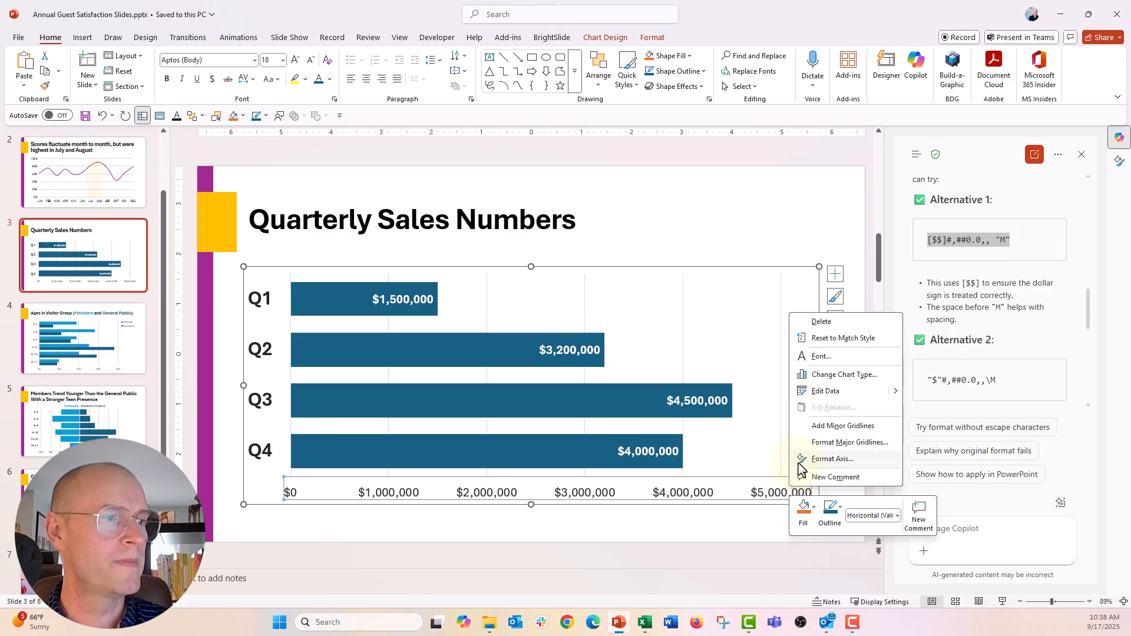
pyautogui.click(799, 459)
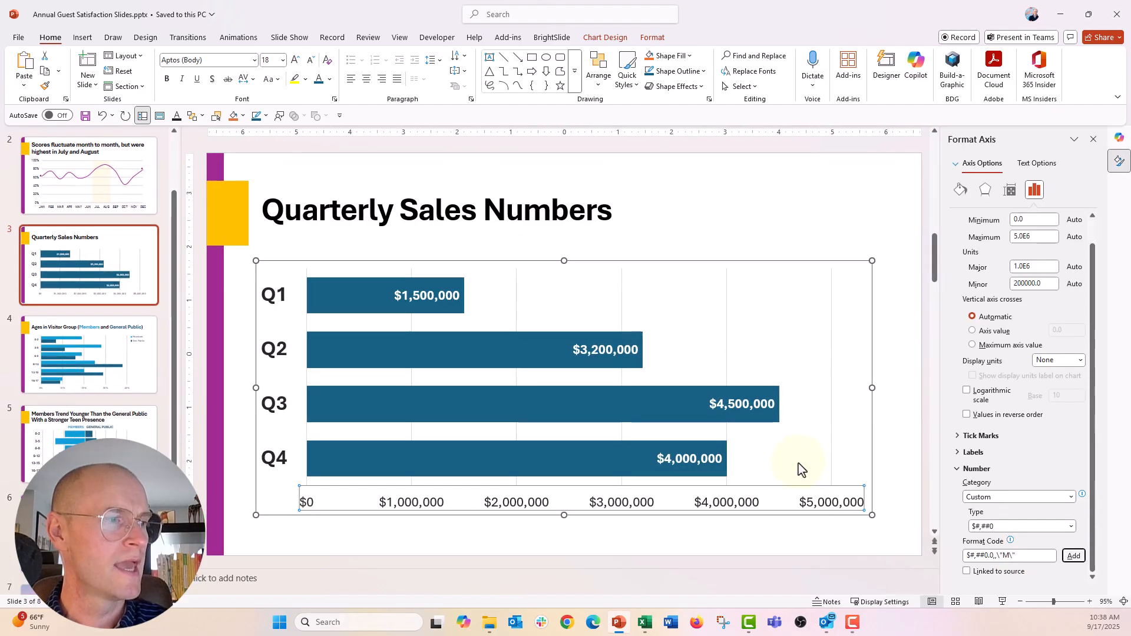
pyautogui.moveTo(1030, 555); pyautogui.dragTo(948, 560)
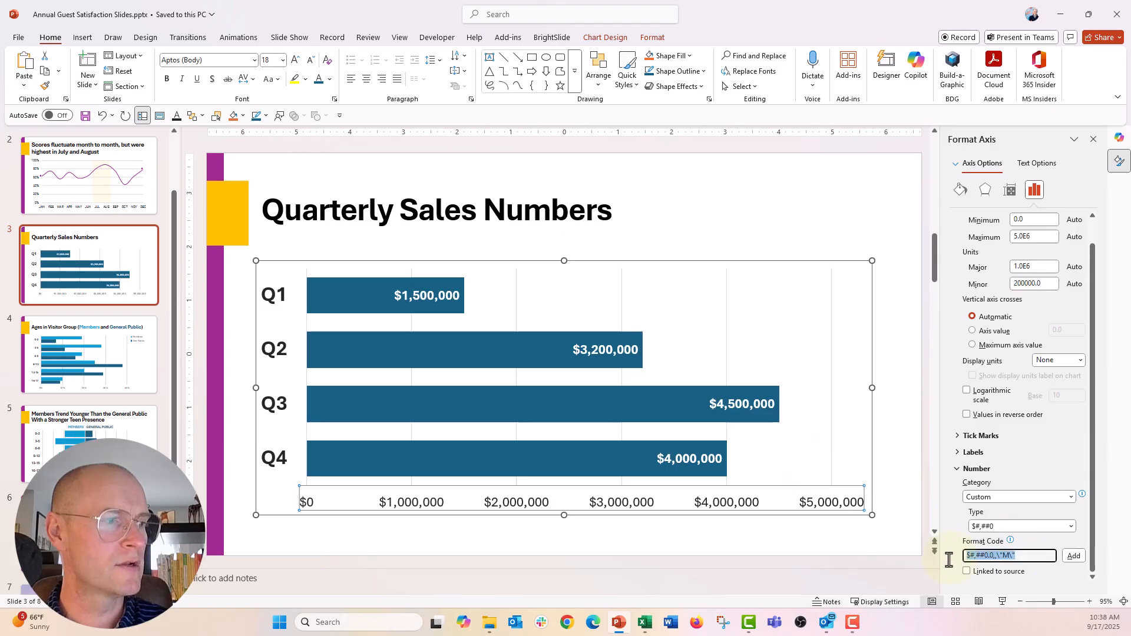
pyautogui.hotkey('ctrl', 'v')
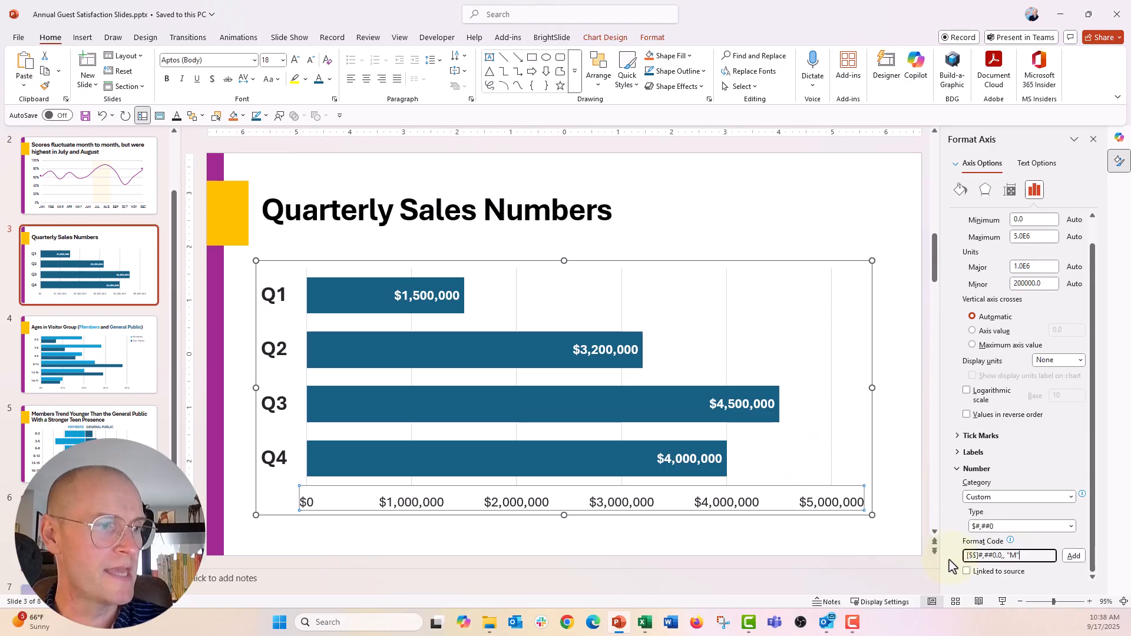
pyautogui.click(1072, 556)
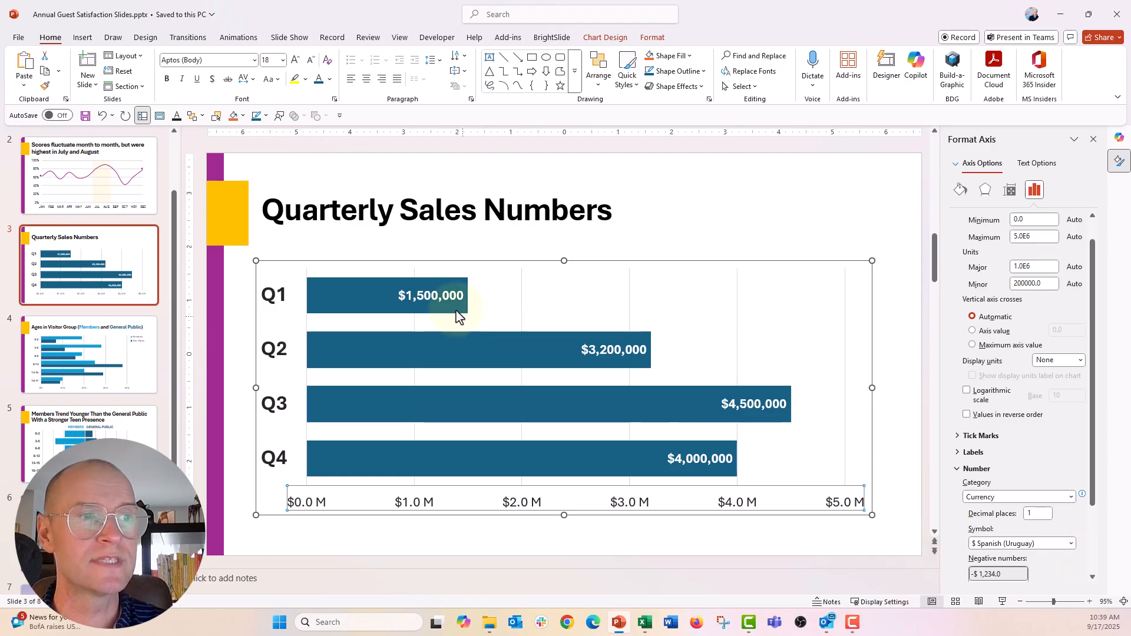
# - Set the number category of the bars' data labels to Custom and open the list of custom format types
pyautogui.click(405, 300)
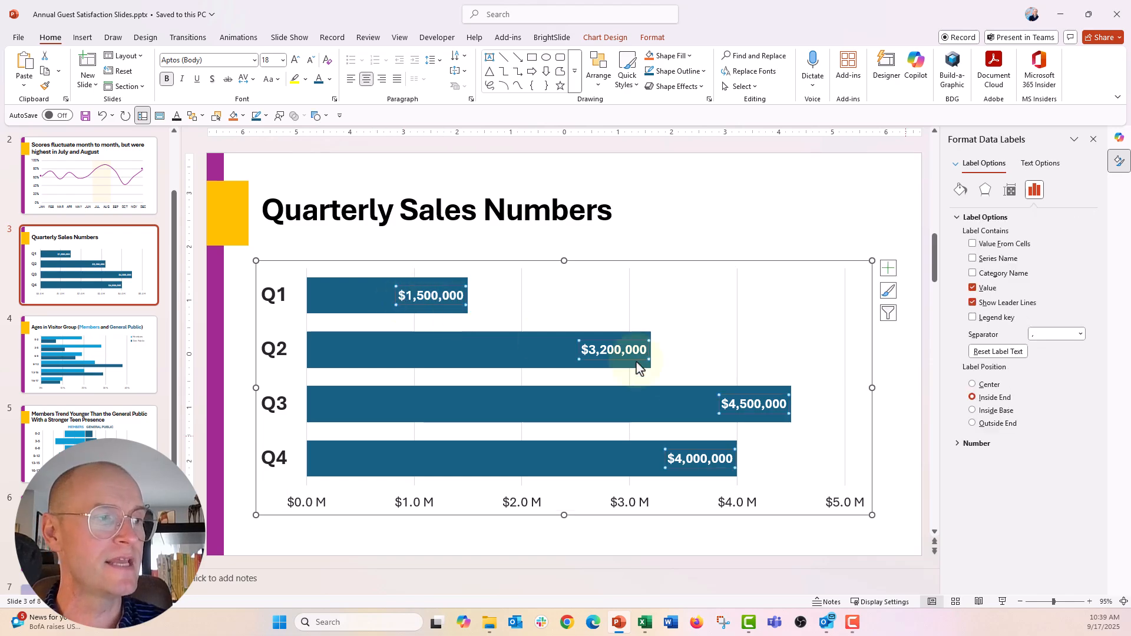
pyautogui.click(958, 444)
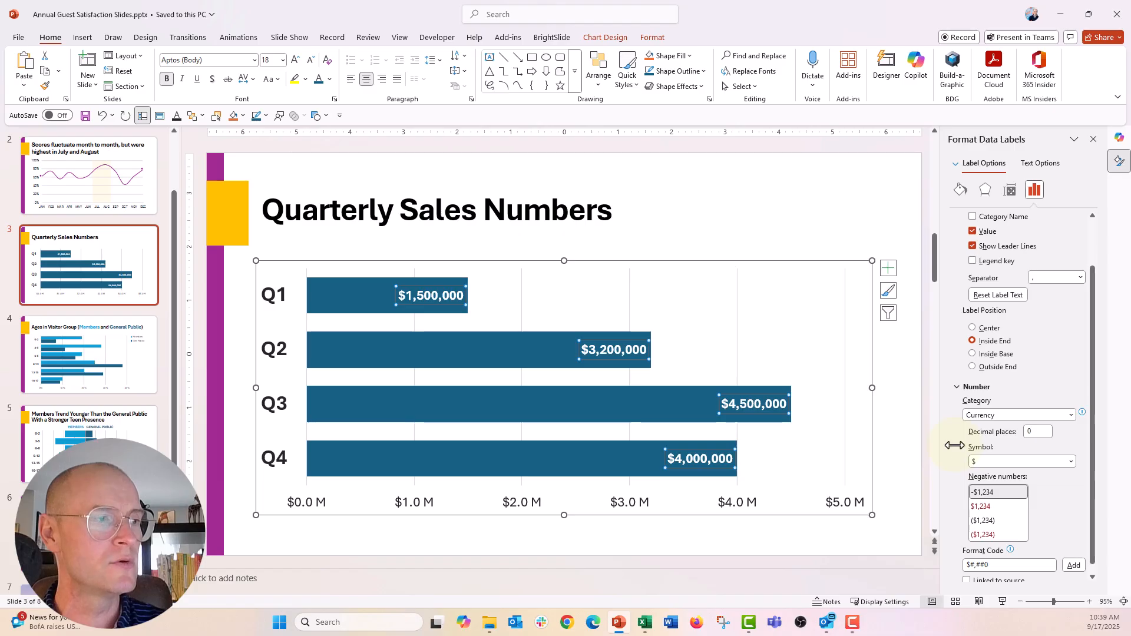
pyautogui.click(1068, 417)
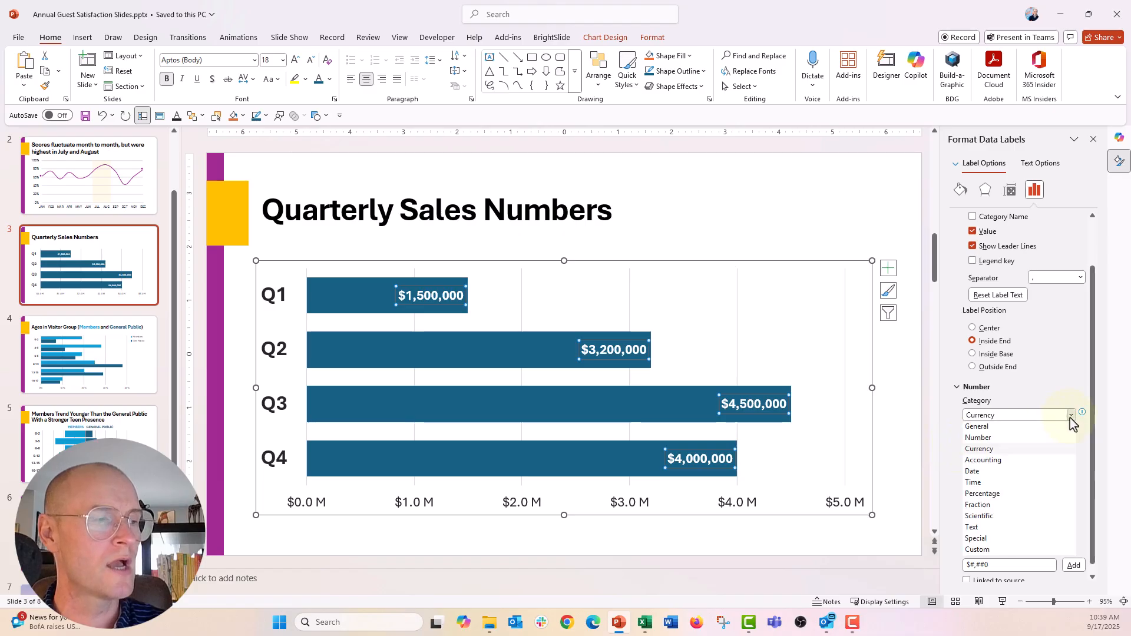
pyautogui.click(997, 552)
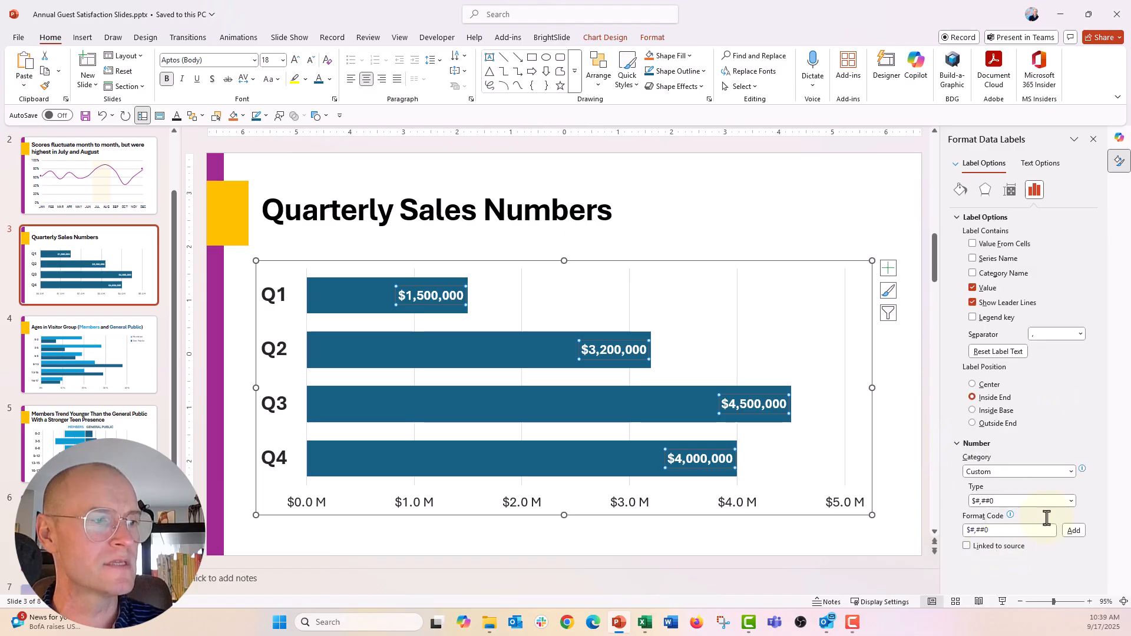
pyautogui.click(1071, 501)
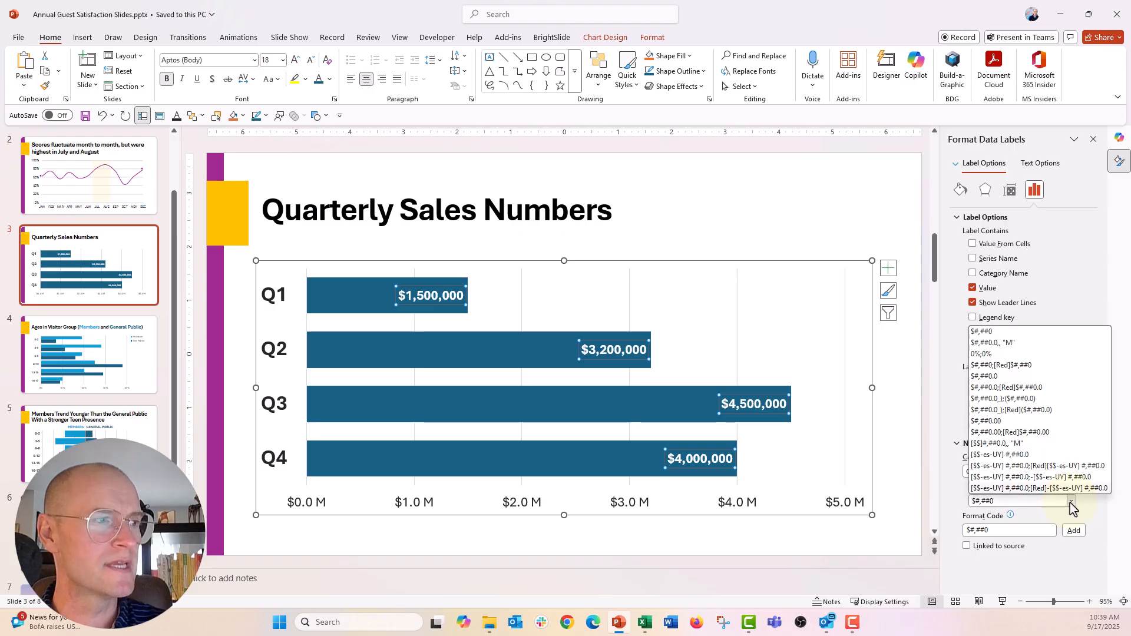